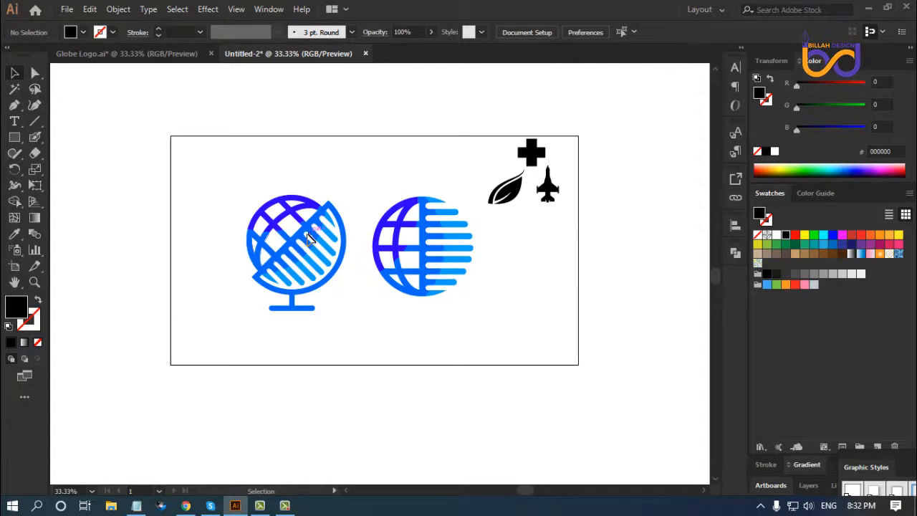
Step: Move the globe with the stand off the artboard's left side and shift the striped globe toward the artboard's upper middle
left_click_drag(323, 262, 126, 193)
left_click_drag(442, 246, 386, 222)
left_click(491, 289)
Step: Unite all pieces of the striped globe into one single-colour shape
left_click(401, 215)
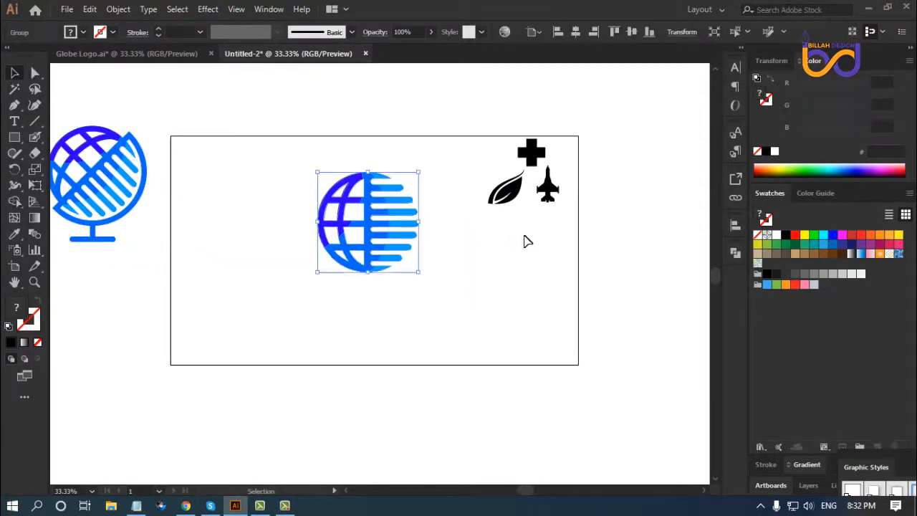
left_click(733, 253)
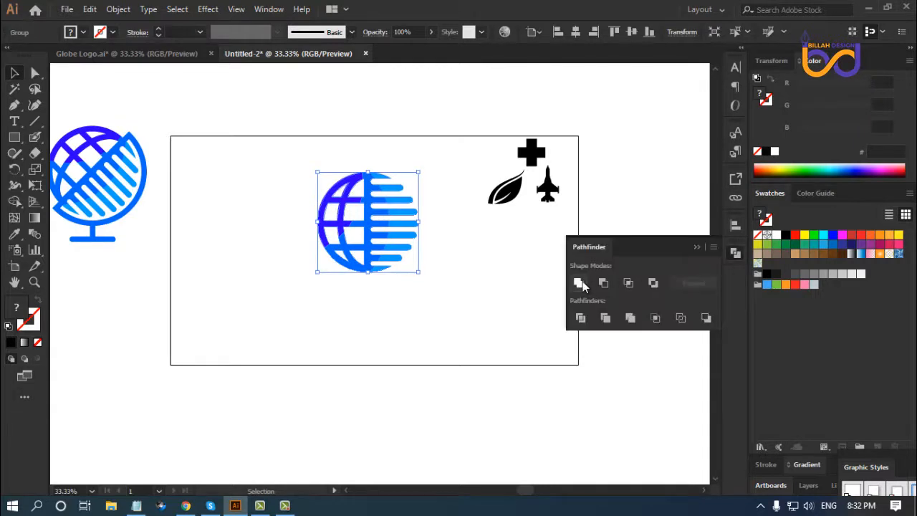
left_click(581, 284)
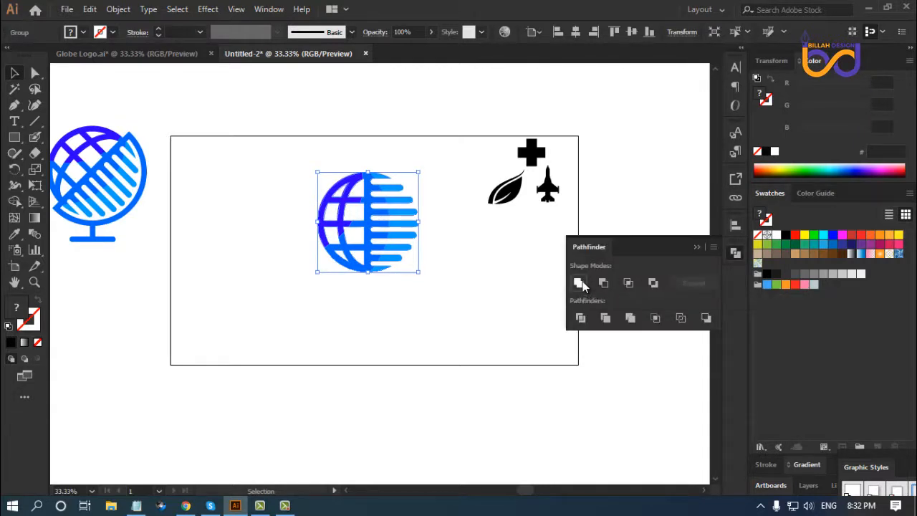
left_click(734, 252)
left_click(444, 304)
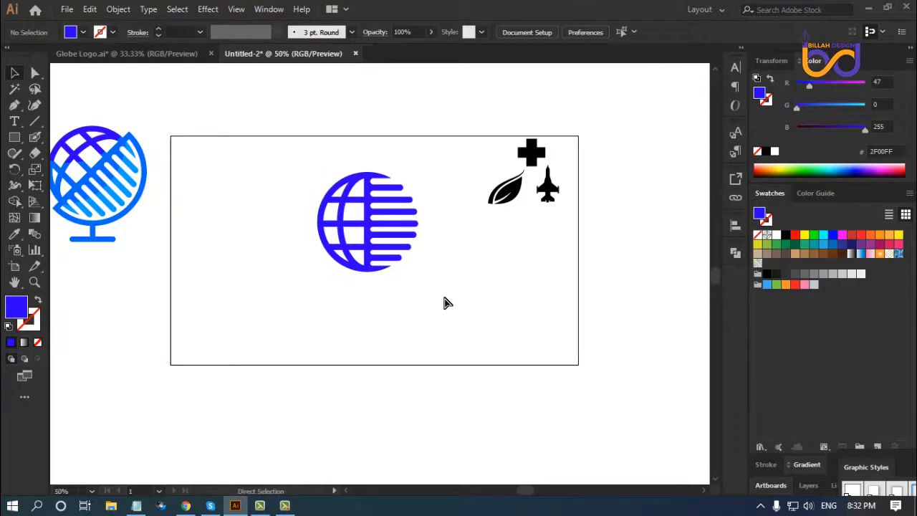
Step: Draw a rectangle over the globe's striped right half, starting at its vertical centre line and extending past its top and bottom
key("ctrl+equal")
left_click_drag(494, 244, 490, 289)
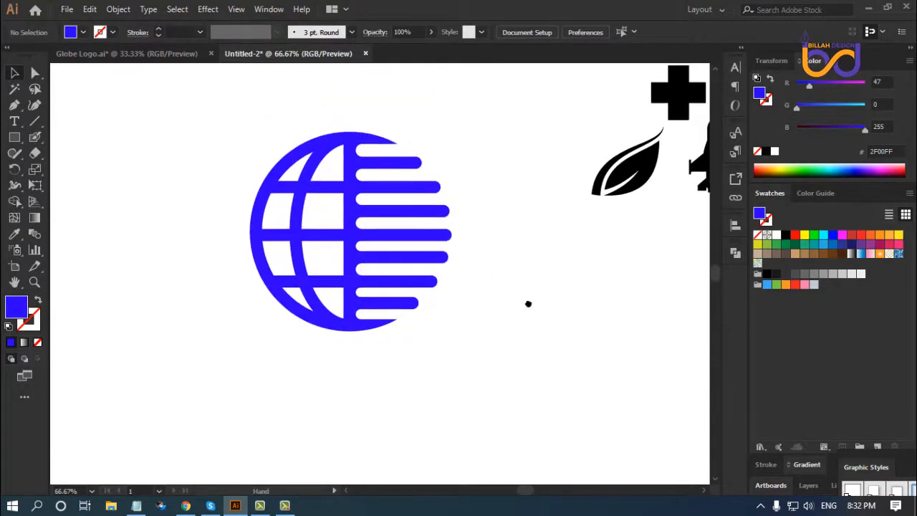
left_click(15, 137)
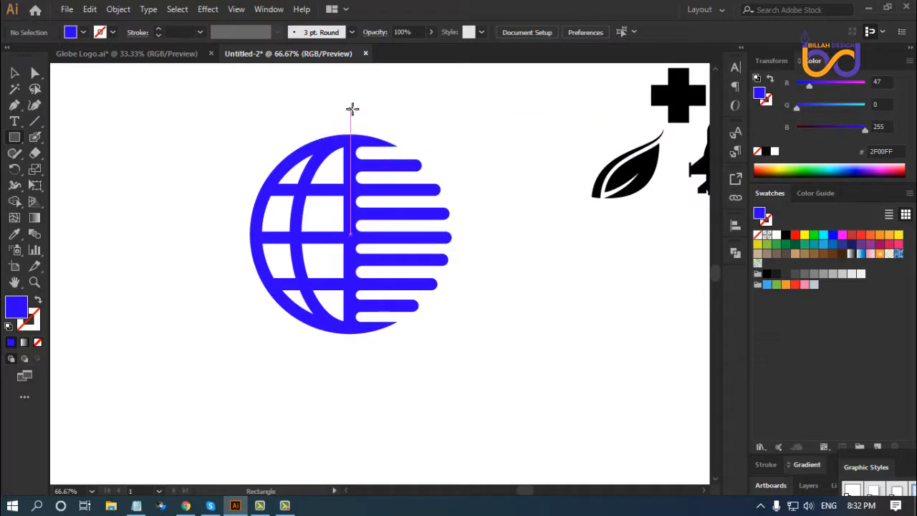
left_click_drag(352, 109, 475, 347)
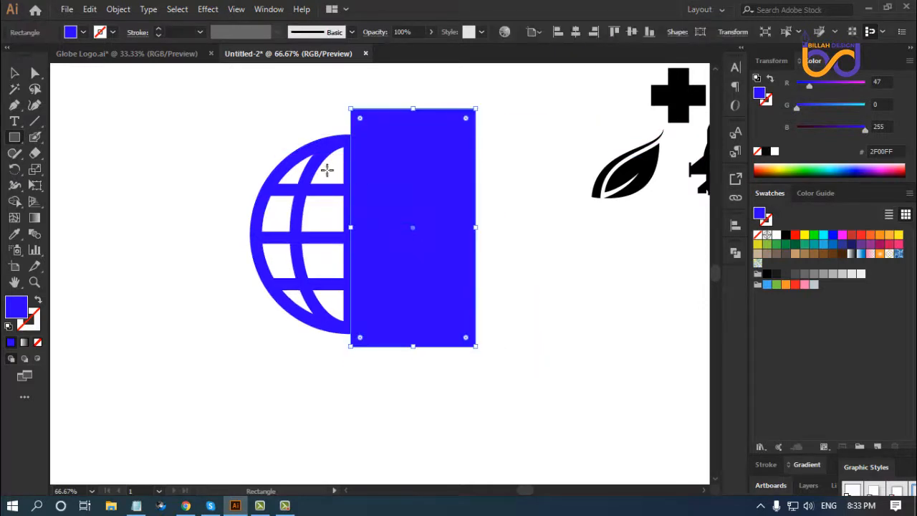
Step: Subtract the rectangle from the globe with Minus Front, leaving only the gridded left half
key("v")
left_click_drag(241, 118, 426, 247)
left_click(736, 252)
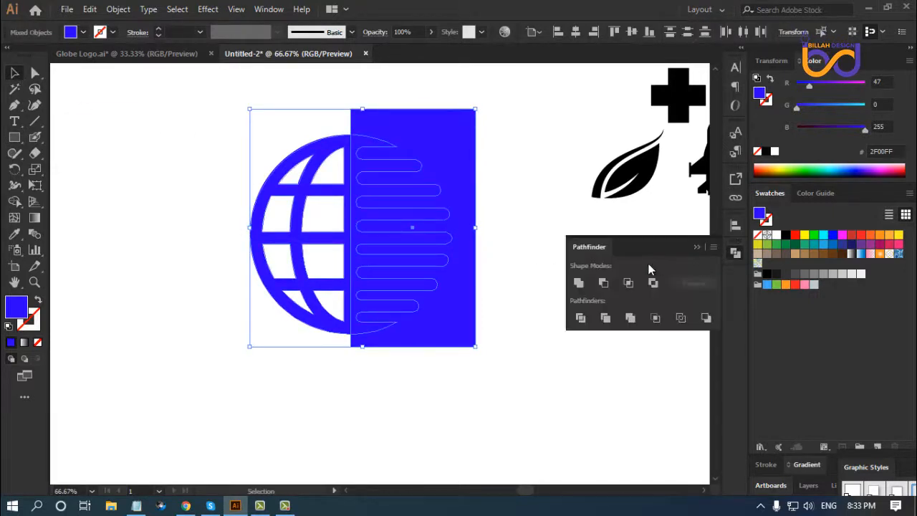
left_click(603, 282)
left_click(736, 251)
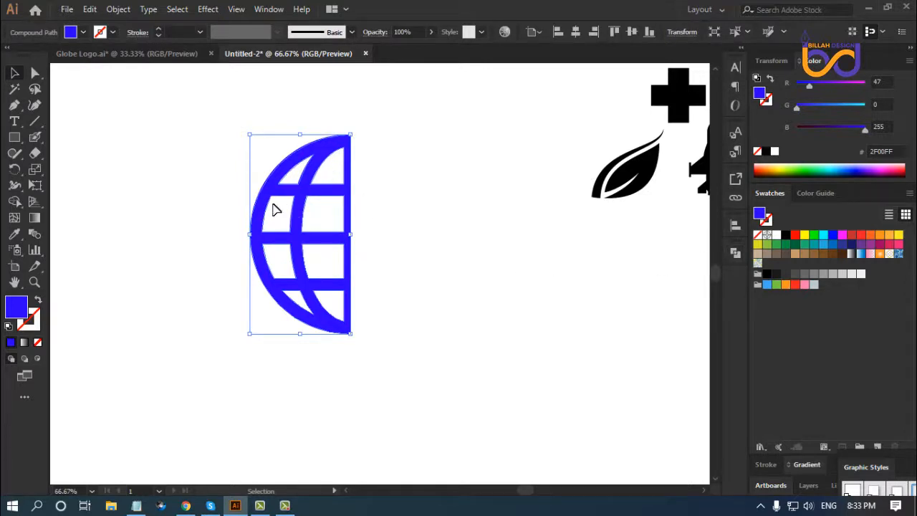
Step: Reflect a copy of the gridded half-globe across a vertical axis at its straight right edge
left_click_drag(18, 172, 79, 186)
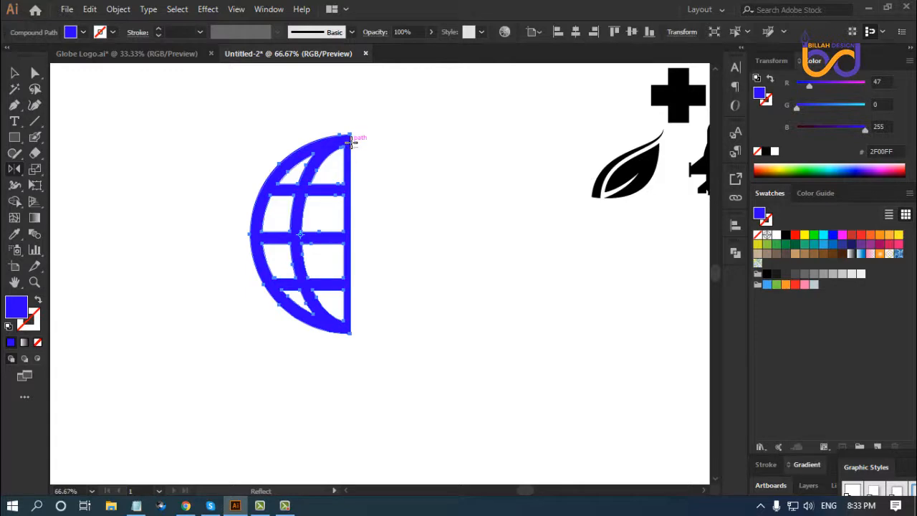
left_click(351, 143, "alt")
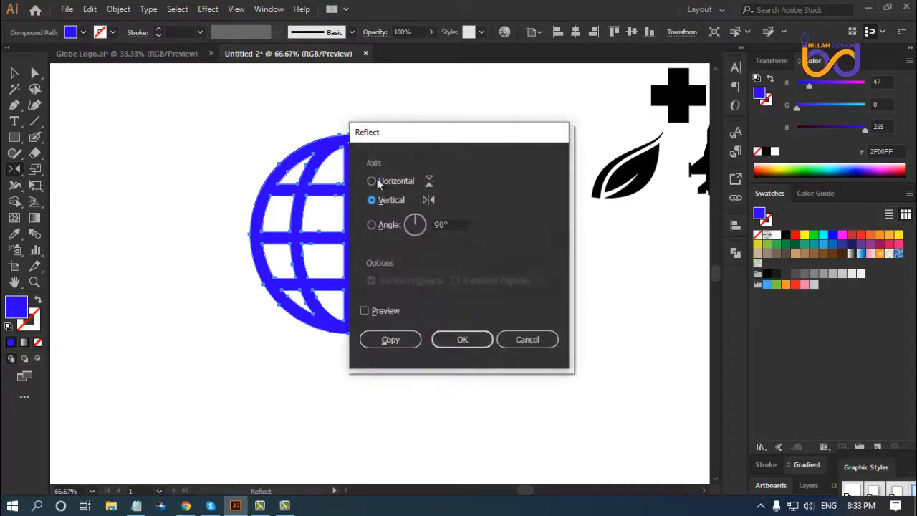
left_click_drag(417, 142, 520, 153)
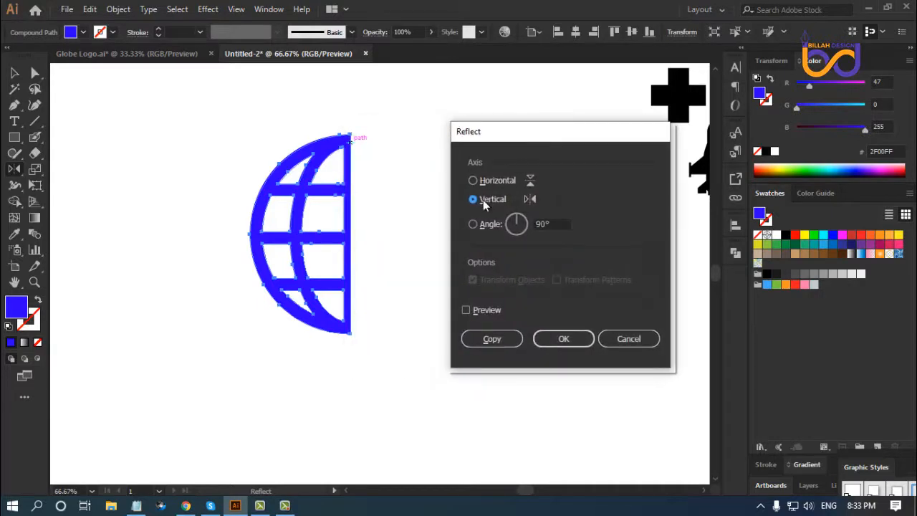
left_click(490, 339)
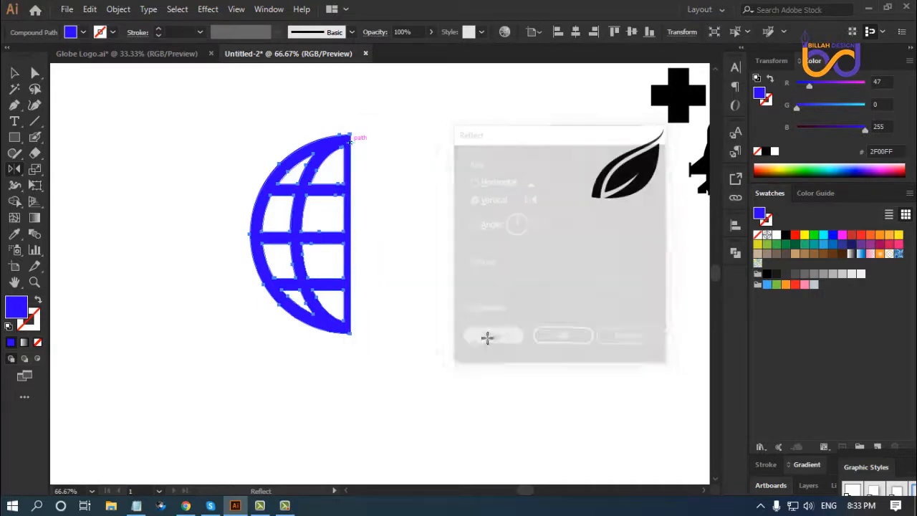
left_click(14, 73)
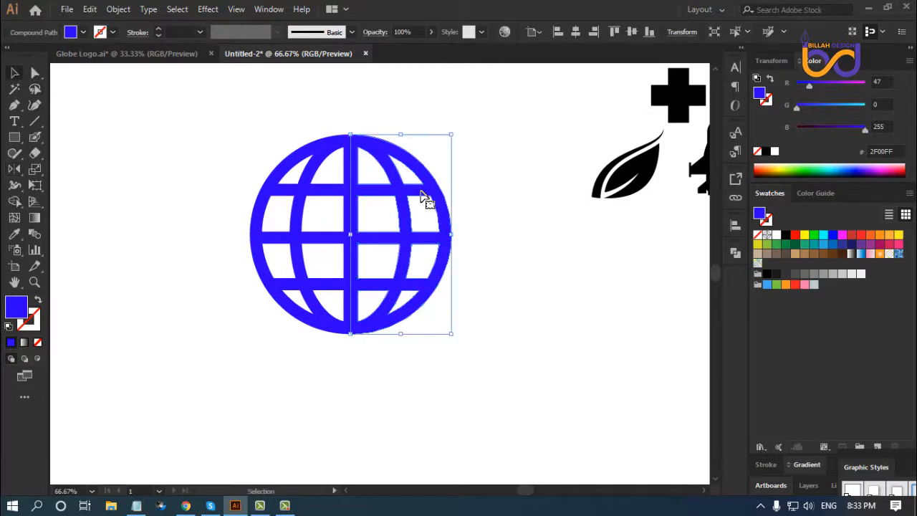
Step: Turn the mirrored right half into a solid half-disc using Pathfinder Divide and Unite
left_click(735, 253)
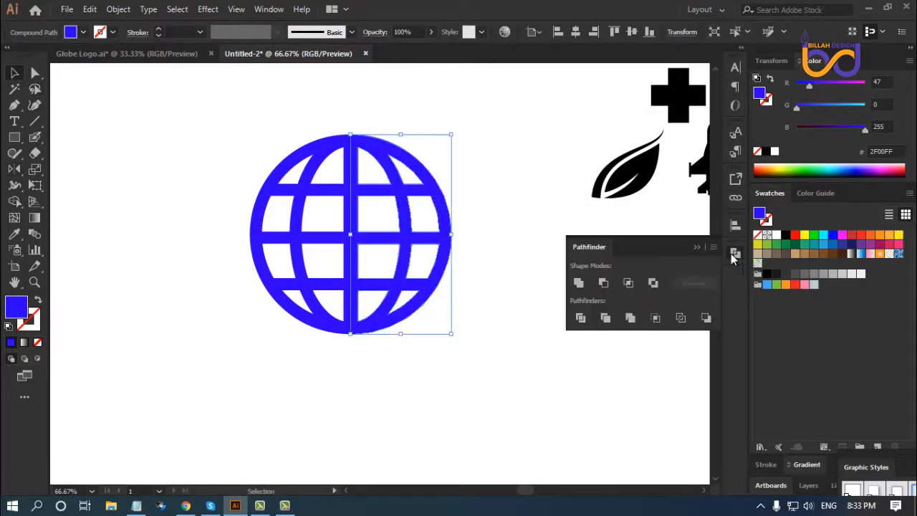
left_click(580, 318)
left_click(578, 283)
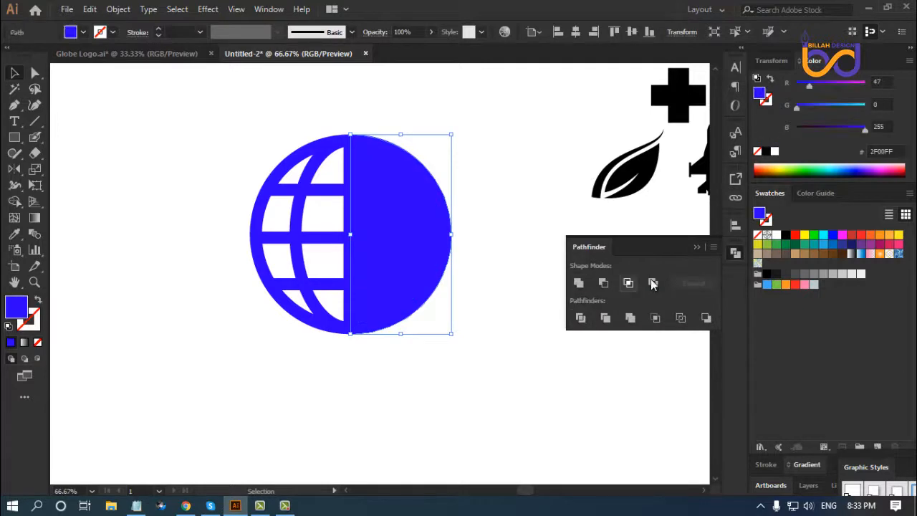
left_click(734, 255)
left_click(480, 351)
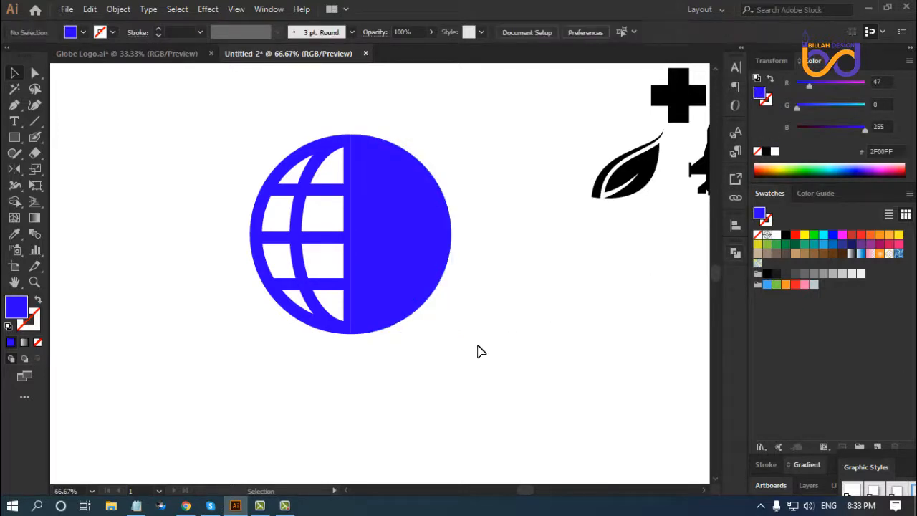
Step: Recolour both globe halves with the lighter blue 016AFB sampled from the globe with the stand
key("ctrl+minus")
key("ctrl+minus")
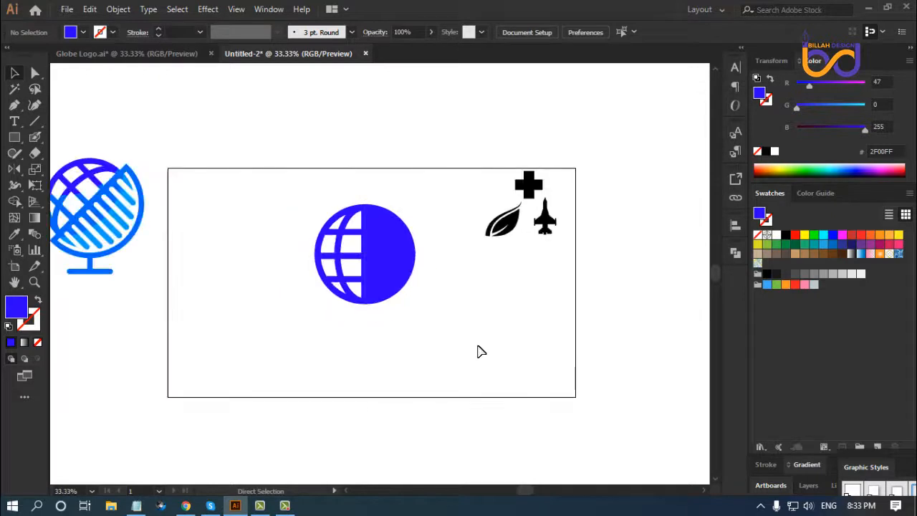
left_click_drag(375, 348, 437, 287)
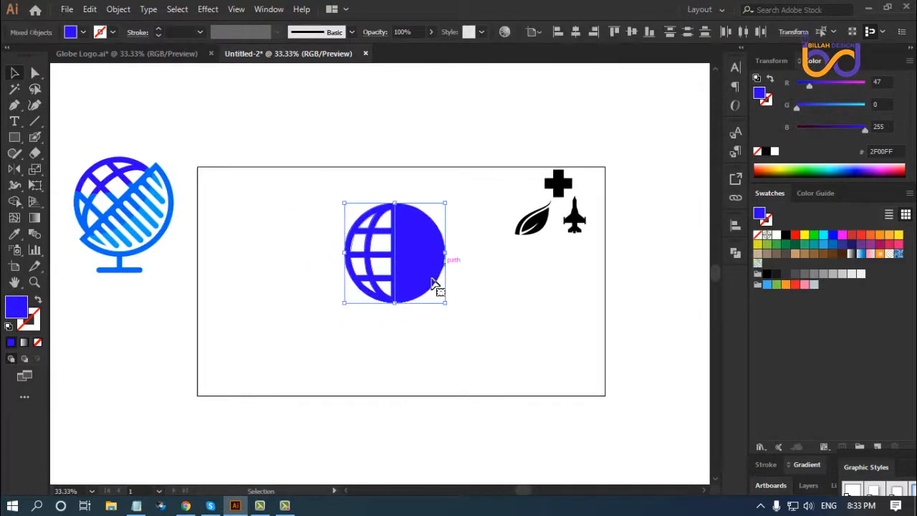
left_click(16, 235)
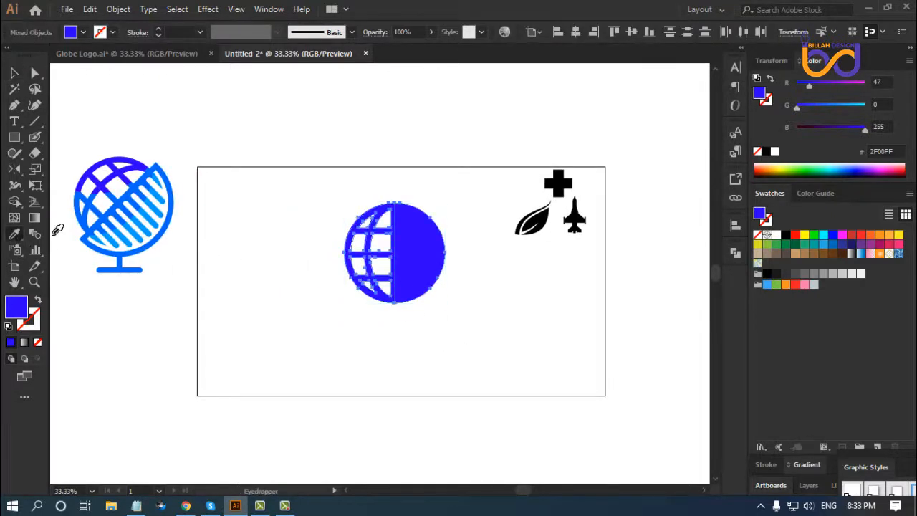
left_click(101, 219)
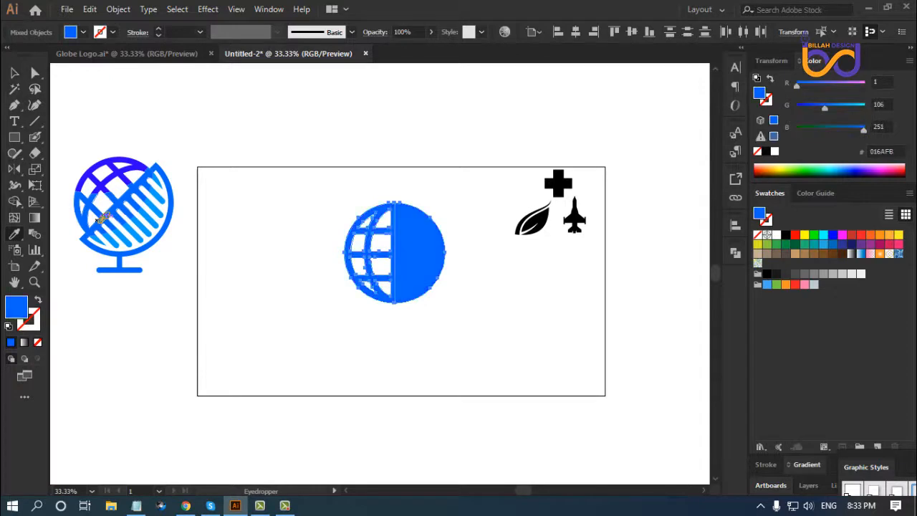
left_click(15, 72)
left_click(459, 358)
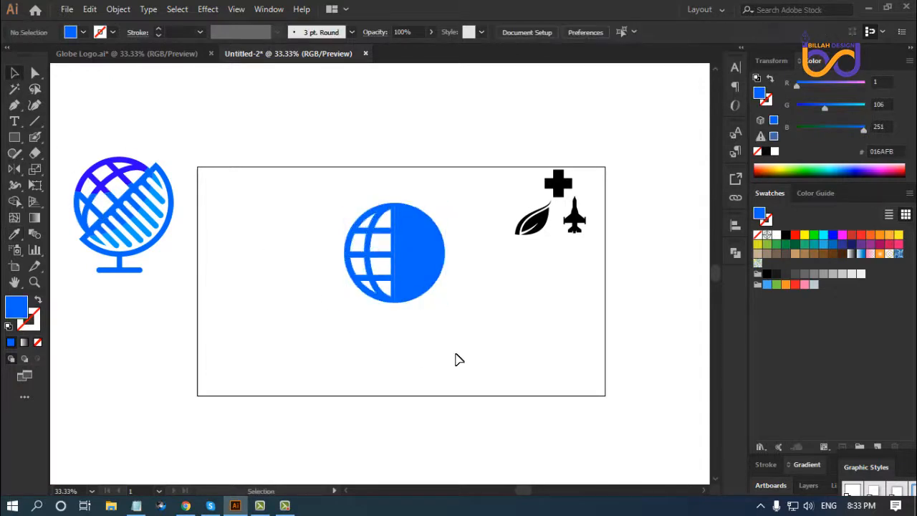
Step: Unite the gridded left half and the solid right half into one globe shape
key("ctrl+plus")
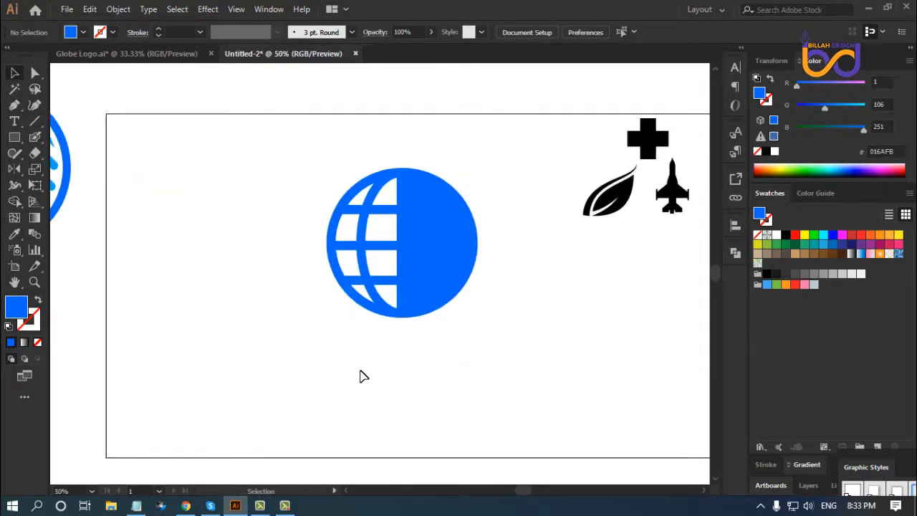
left_click_drag(361, 371, 547, 236)
left_click(735, 252)
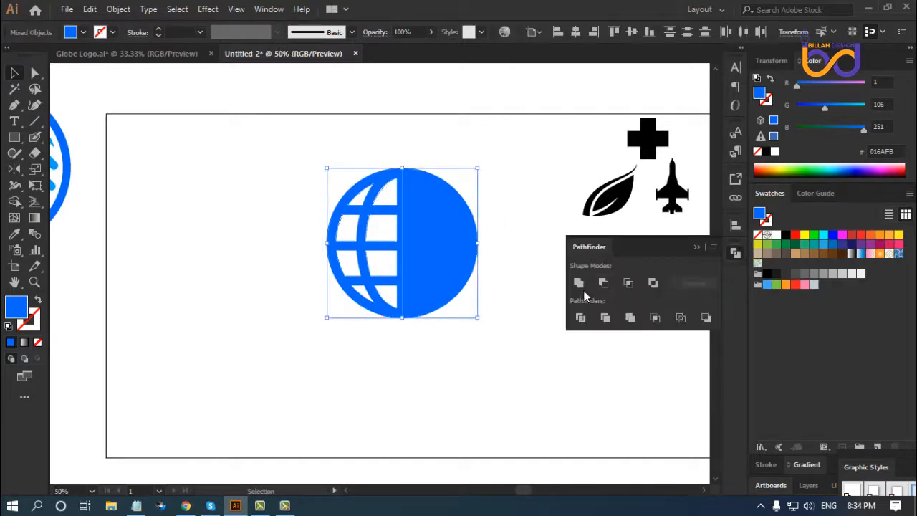
left_click(578, 284)
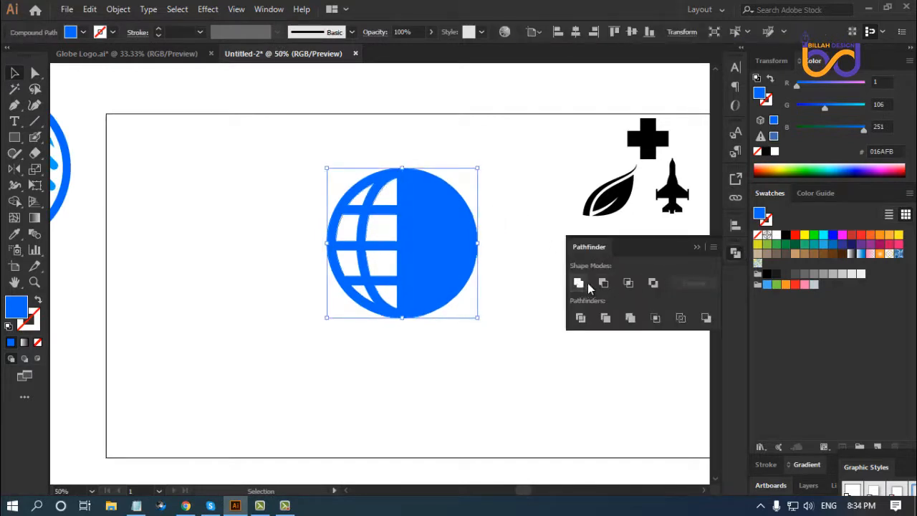
left_click(735, 254)
left_click(543, 344)
Step: Draw a circle about 498 px in diameter overlapping the upper part of the globe
key("ctrl+minus")
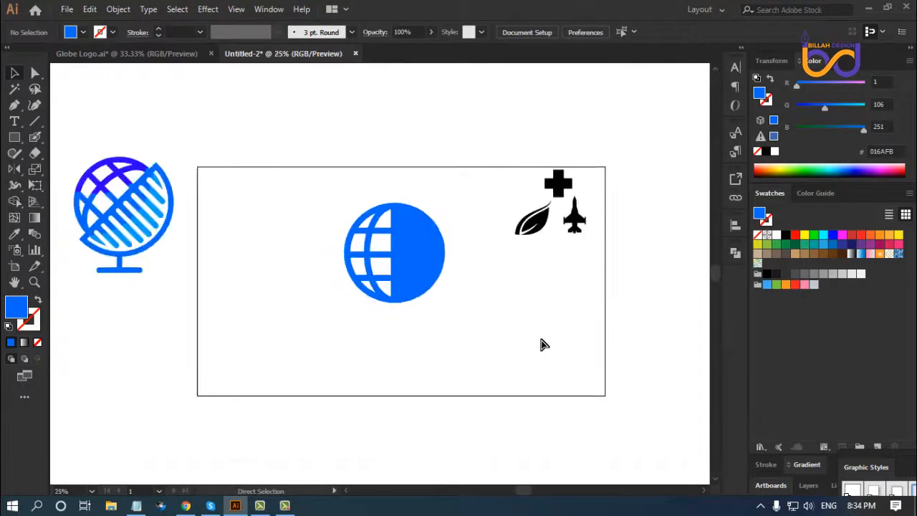
key("ctrl+minus")
key("ctrl+plus")
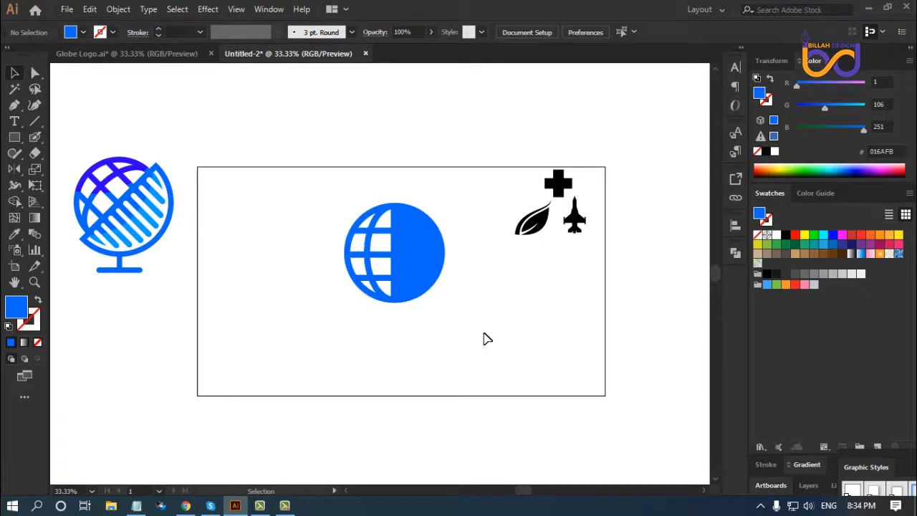
left_click(442, 268)
left_click(381, 287)
left_click(16, 138)
left_click_drag(16, 137, 72, 166)
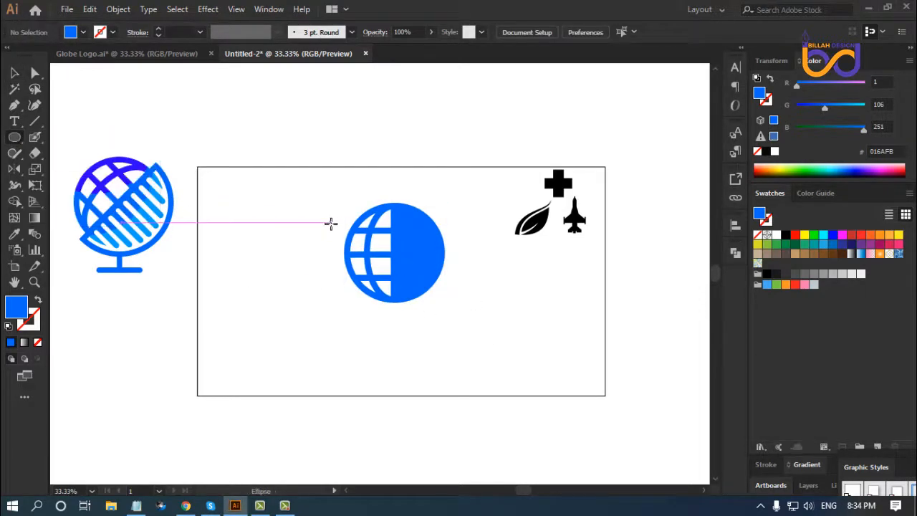
mouse_move(401, 175)
left_mouse_down()
mouse_move(494, 260)
mouse_move(493, 251)
left_mouse_up()
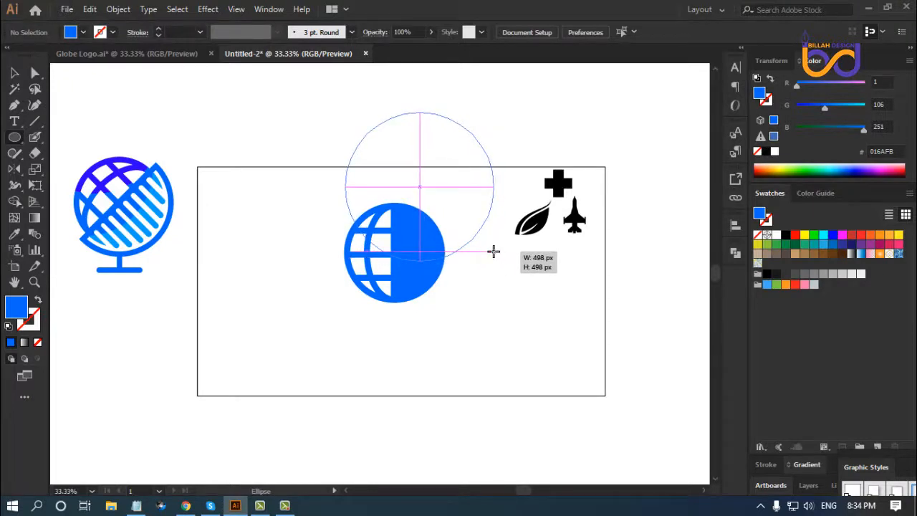
left_click_drag(493, 251, 493, 252)
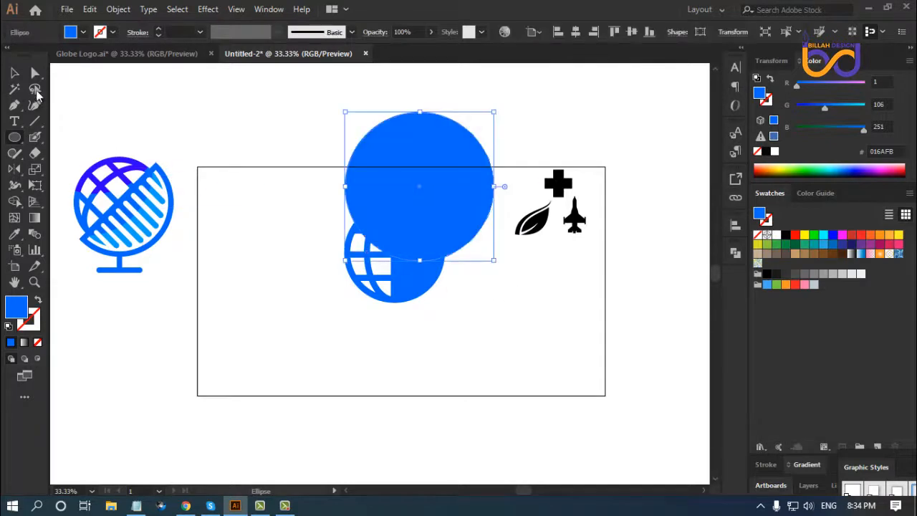
Step: Remove the part of the large circle outside the globe with the Shape Builder tool
key("v")
left_click_drag(342, 334, 456, 215)
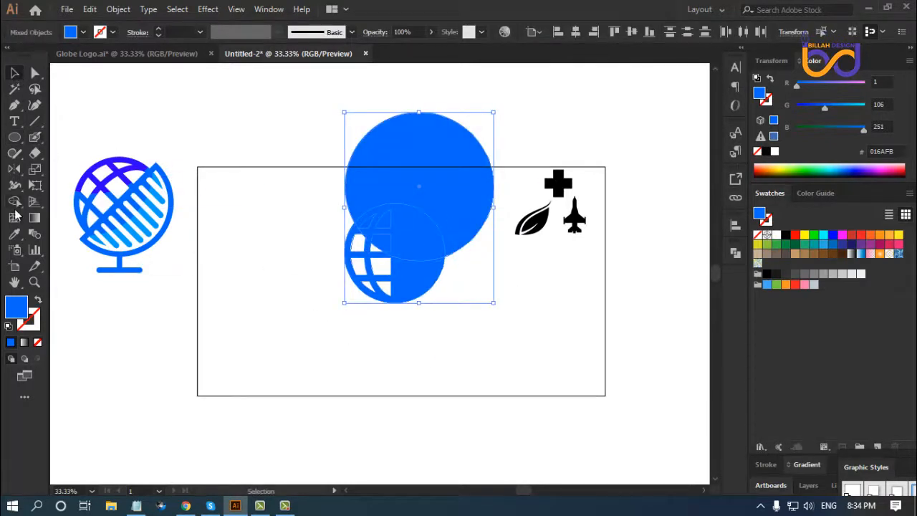
left_click(15, 202)
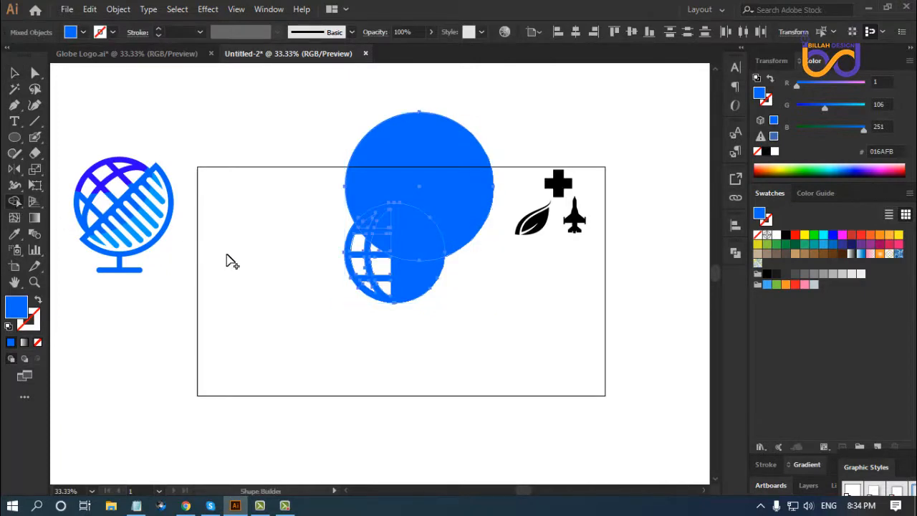
left_click(445, 173, "alt")
key("v")
Step: Remove the circle's leftover fragments from the grid openings in the globe's upper left with the Shape Builder tool
key("ctrl+equal")
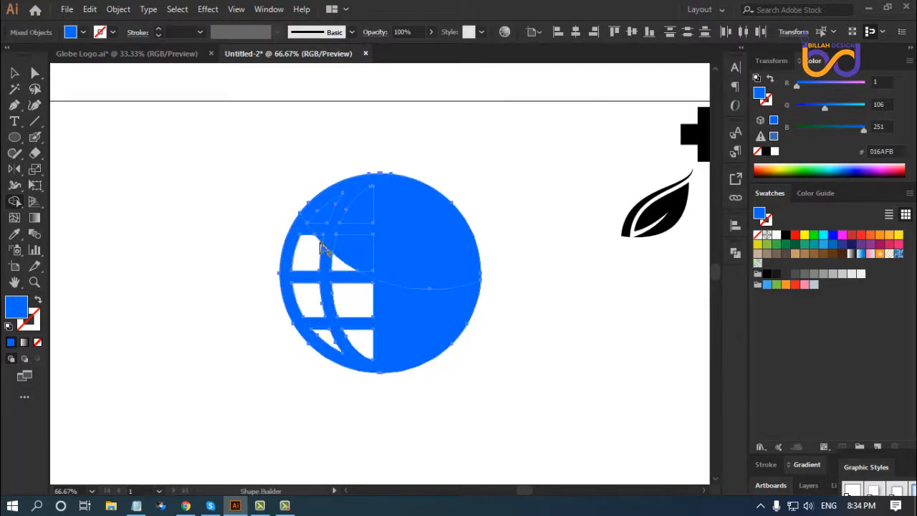
left_click(358, 255, "alt")
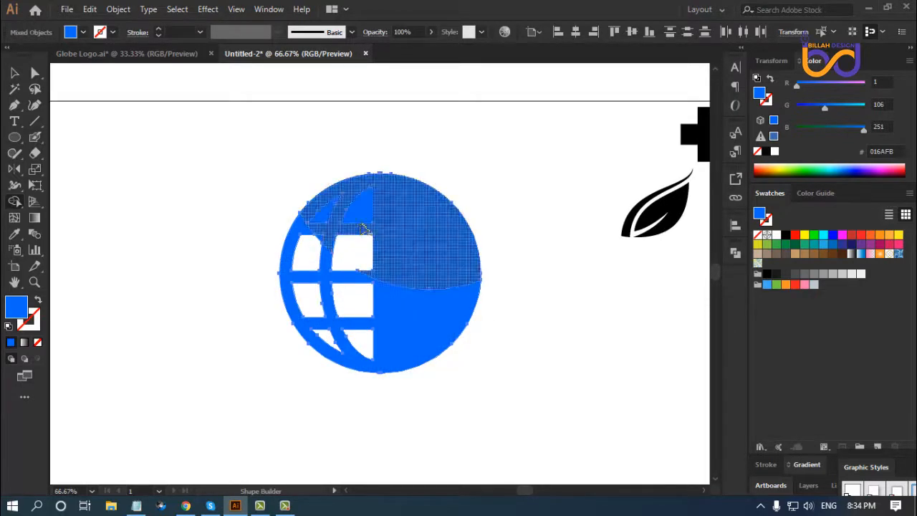
left_click(361, 208, "alt")
left_click(326, 218, "alt")
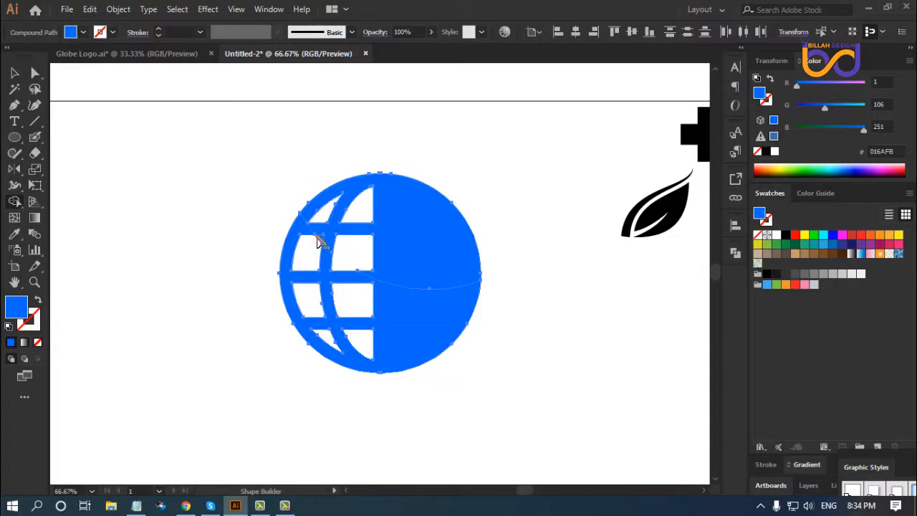
Step: Try to remove the sliver in the second-row grid opening, and undo it along with the preceding fragment removals
left_click(317, 238, "alt")
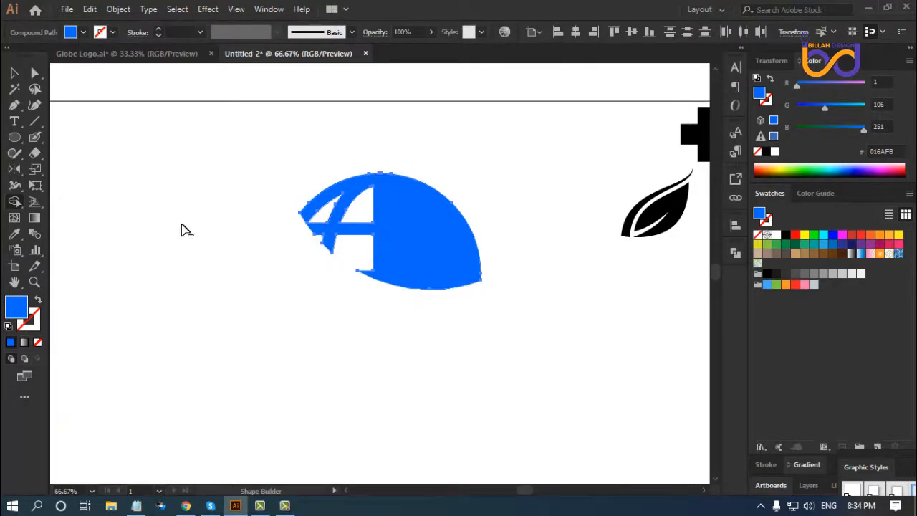
key("ctrl+z")
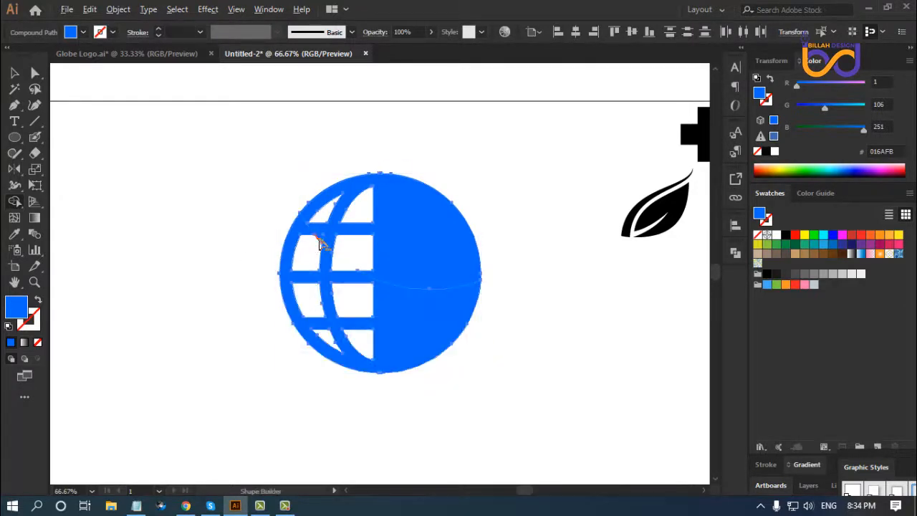
key("ctrl+z")
key("ctrl+z")
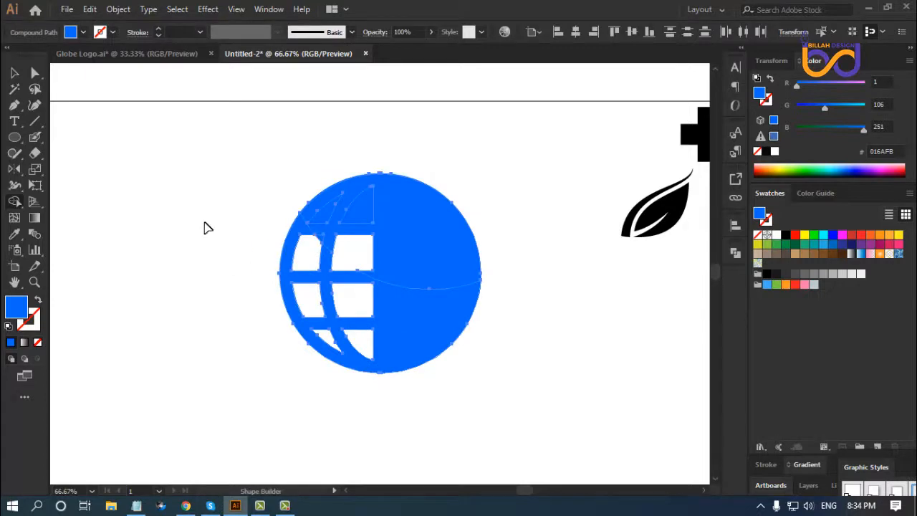
Step: Remove the circle's leftover fragments from the two topmost grid openings with the Shape Builder tool
key("ctrl+plus")
key("ctrl+plus")
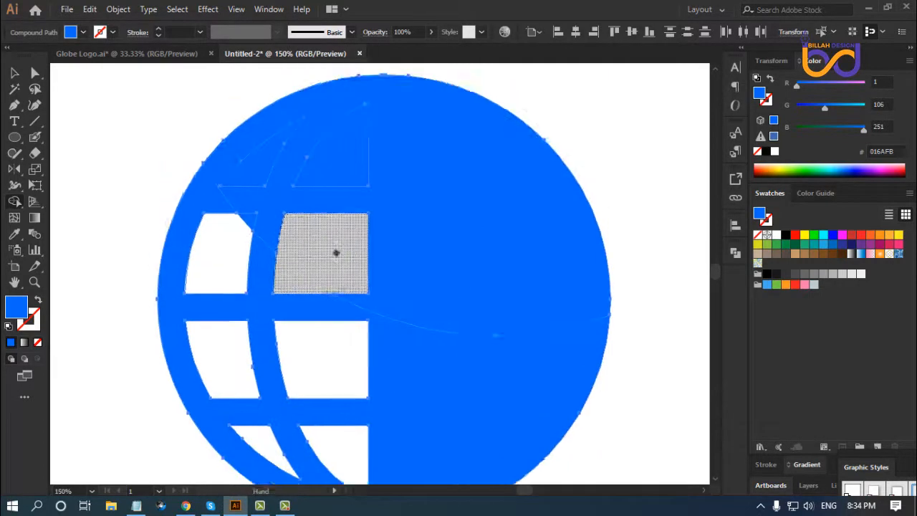
left_click_drag(336, 253, 343, 269)
left_click(335, 190, "alt")
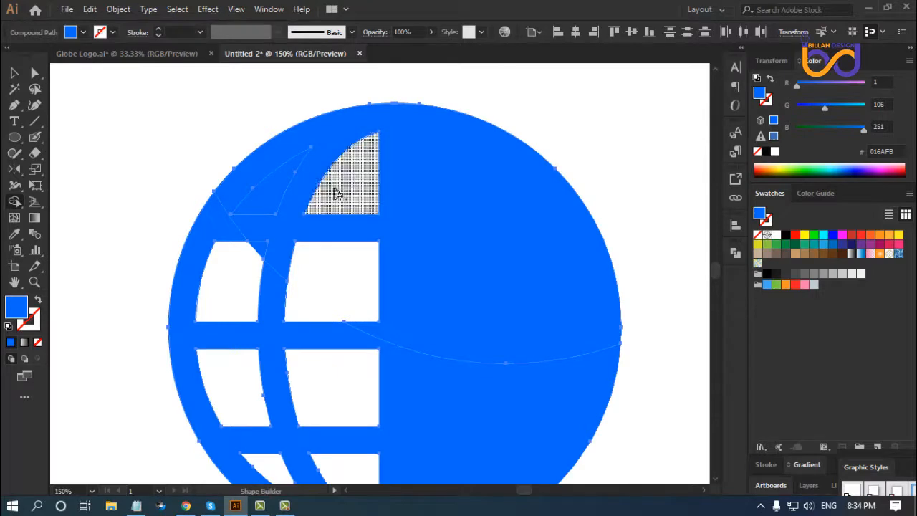
left_click(251, 194, "alt")
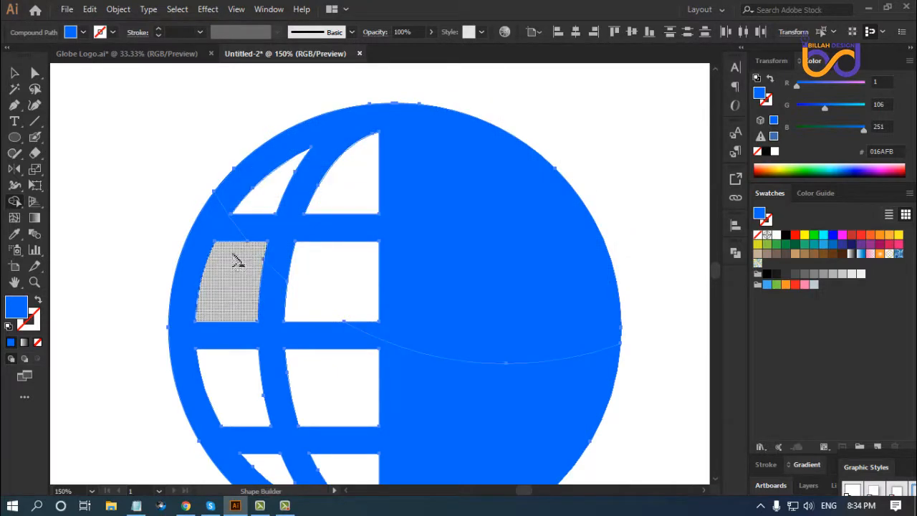
Step: Try moving the upper curved piece away from the globe, and undo the move
left_click(15, 73)
left_click(144, 148)
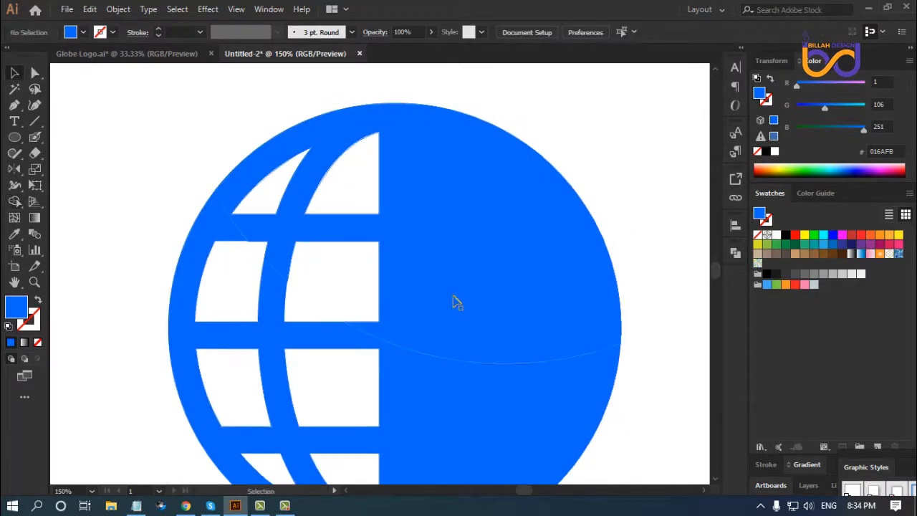
left_click_drag(383, 249, 471, 239)
key("ctrl+z")
key("ctrl+z")
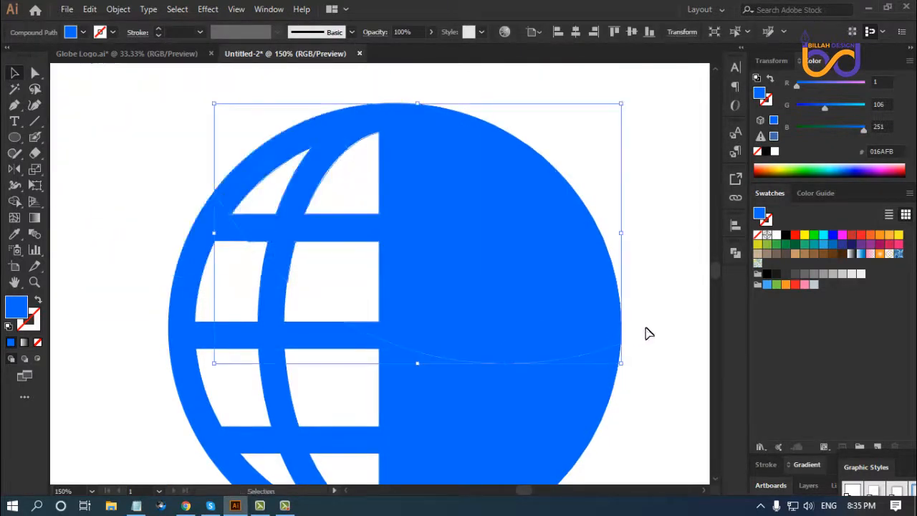
Step: Fill the upper curved piece with the white-to-black linear gradient swatch and show its gradient settings
key("ctrl+minus")
key("ctrl+minus")
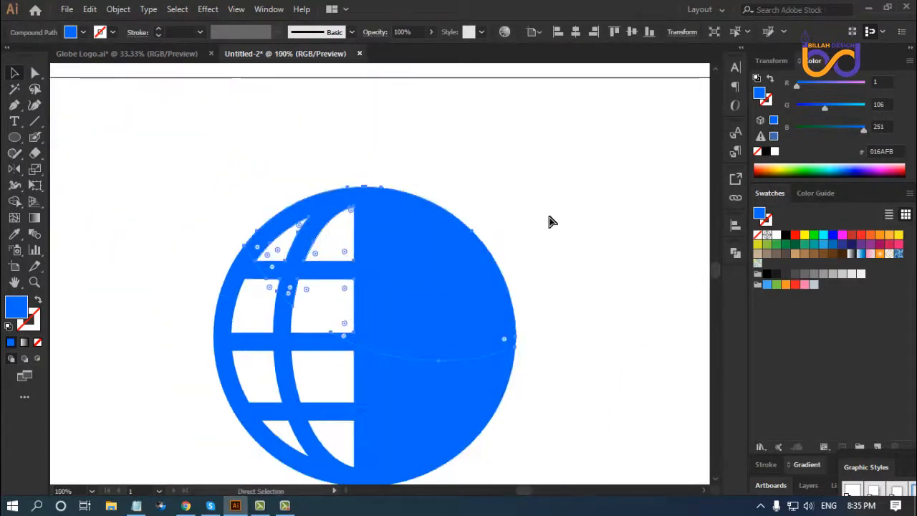
left_click_drag(529, 363, 526, 311)
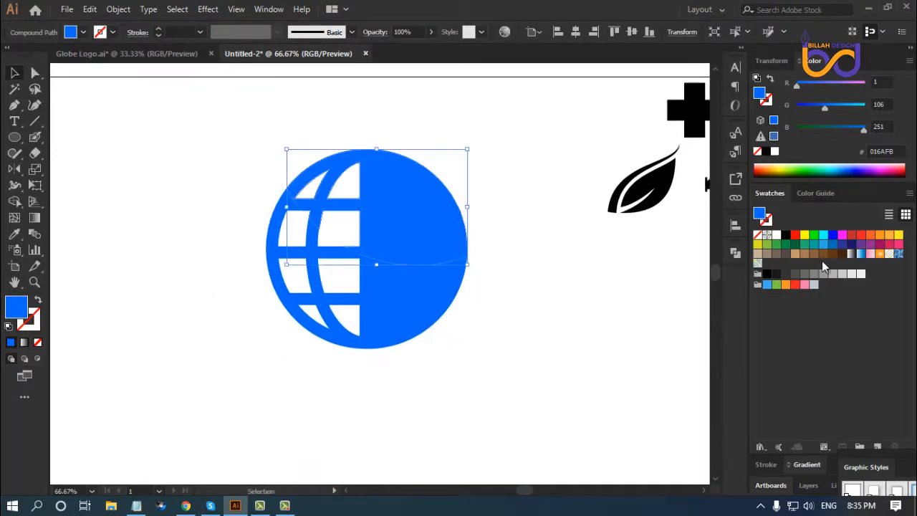
left_click(852, 254)
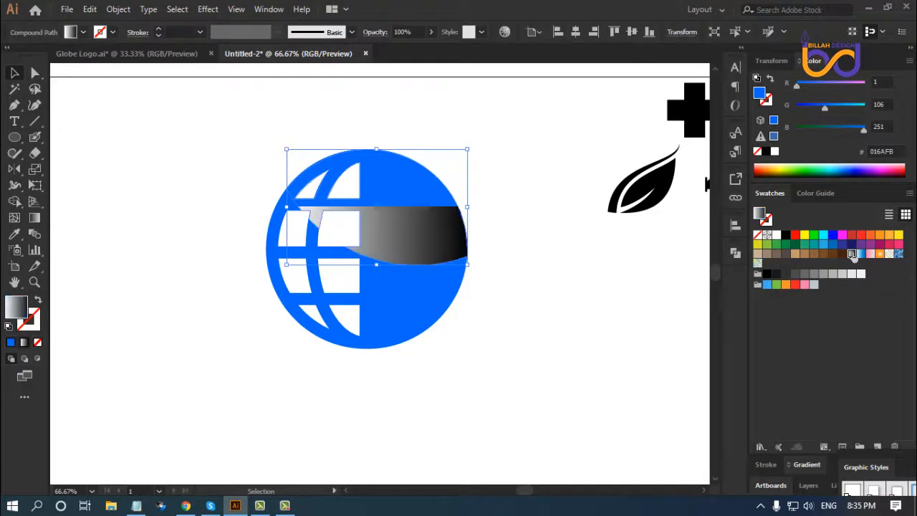
left_click(806, 465)
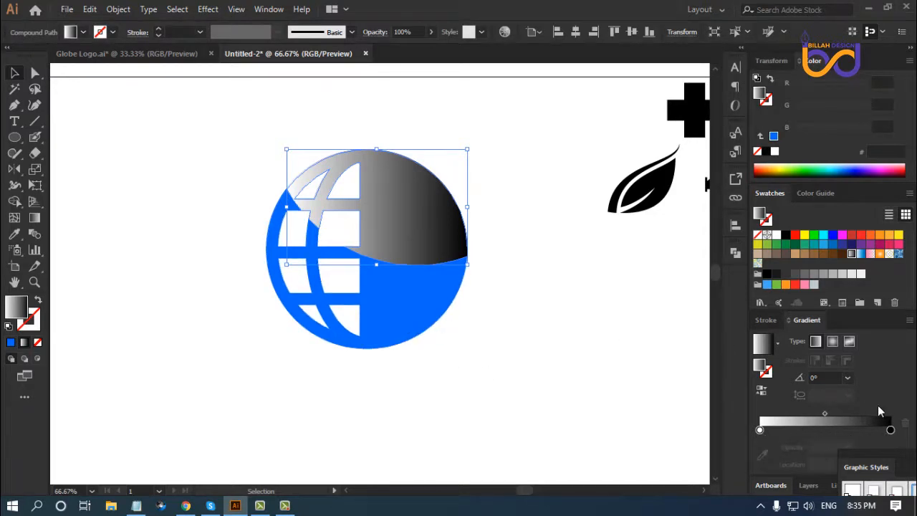
Step: Copy the hex code 016AFB from the fill colour of the globe's blue lower part
left_click(400, 313)
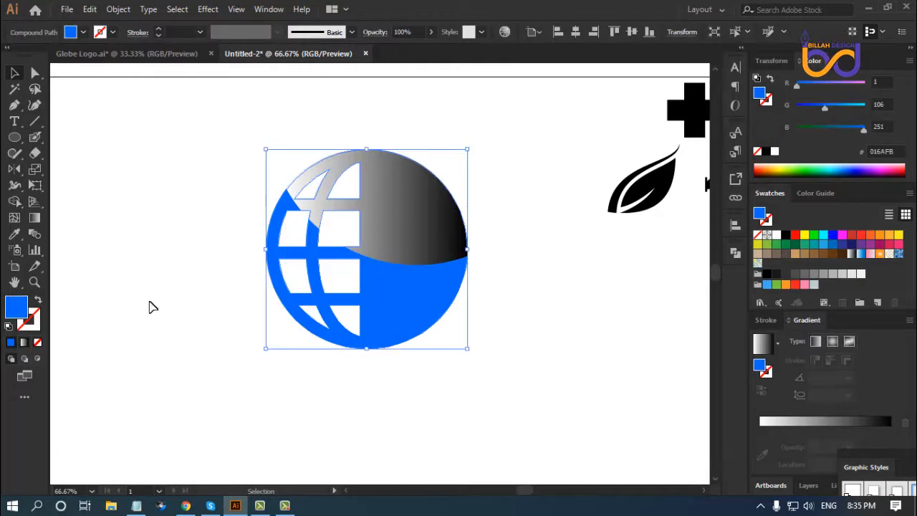
double_click(17, 307)
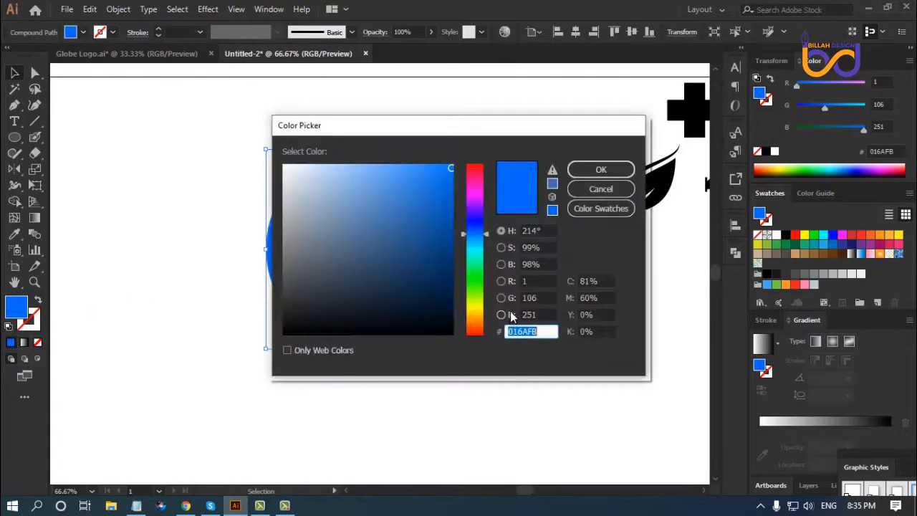
right_click(526, 334)
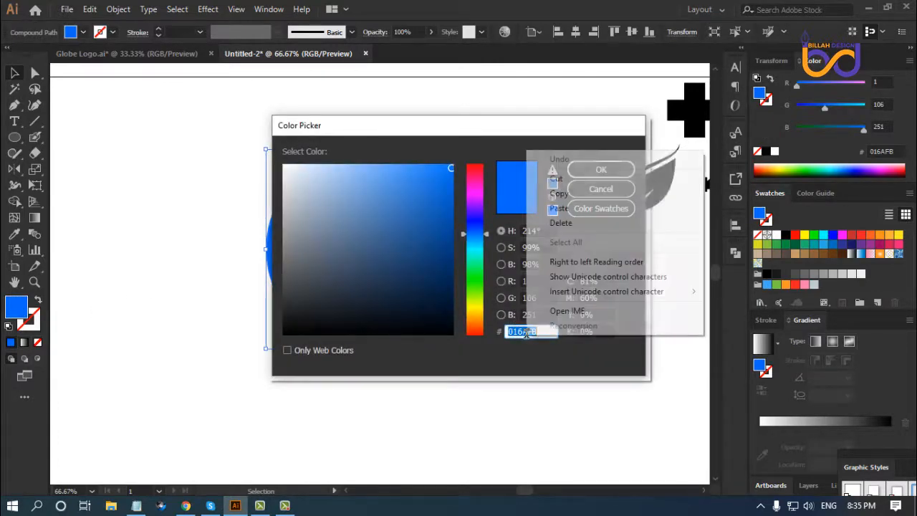
left_click(562, 199)
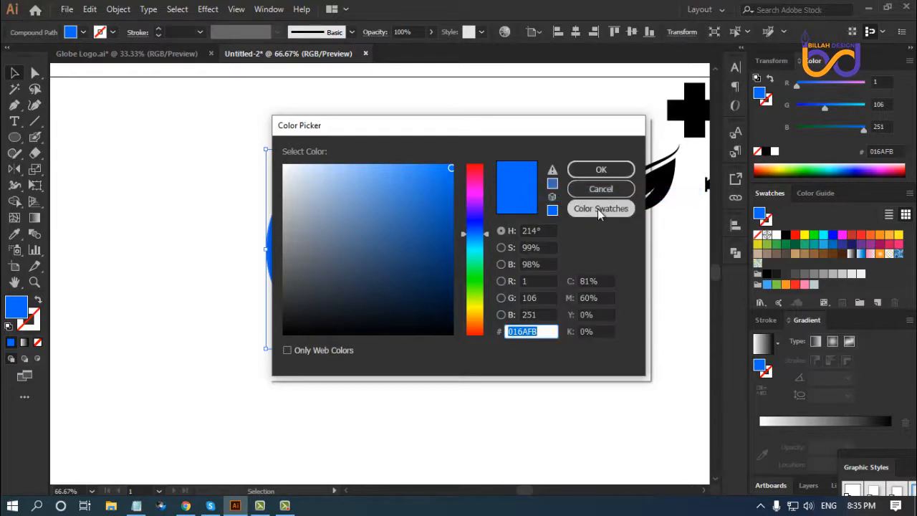
left_click(600, 189)
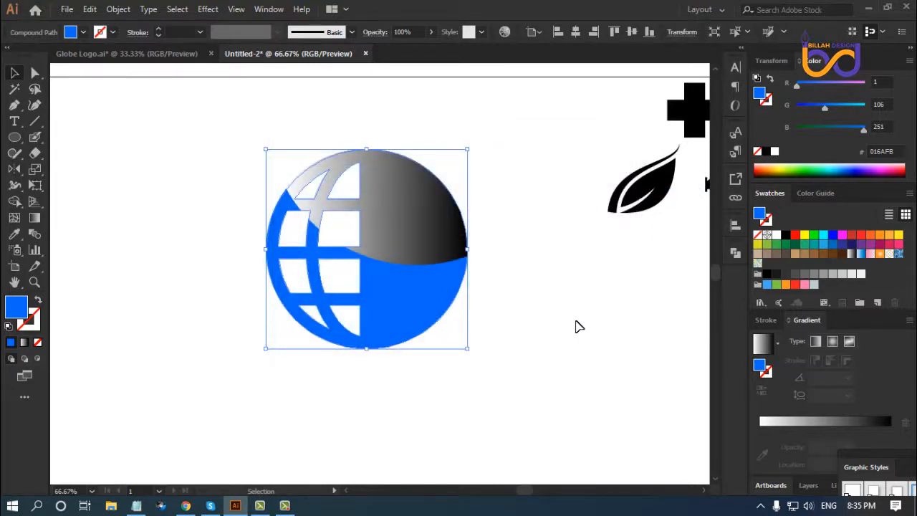
Step: Replace the black stop of the upper piece's gradient with the copied blue 016AFB
left_click(420, 215)
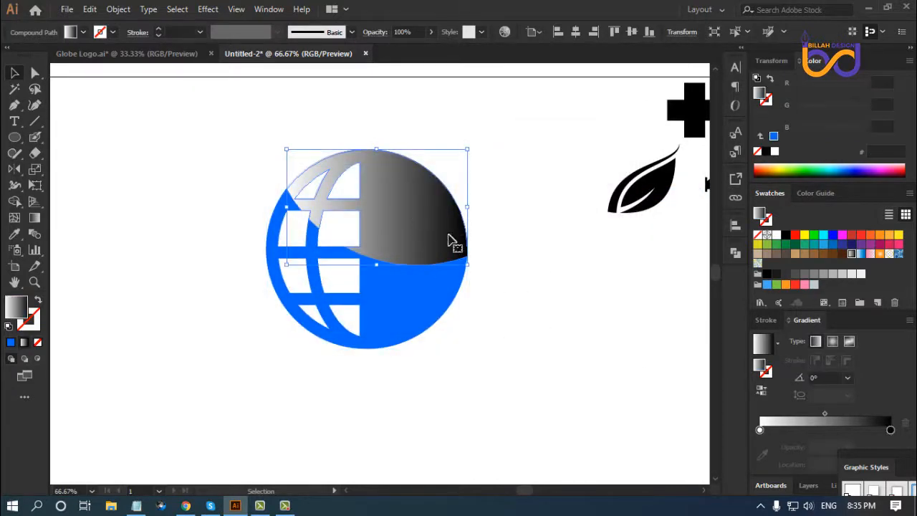
left_click(891, 430)
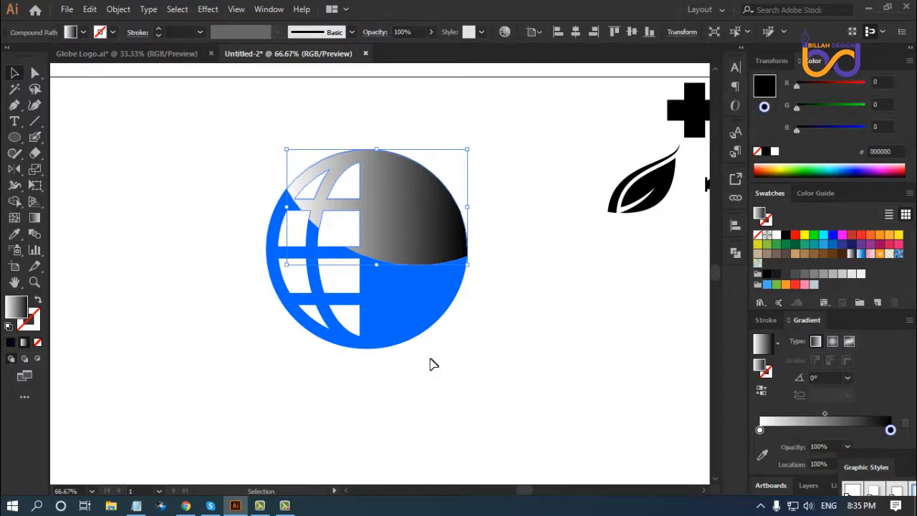
double_click(20, 310)
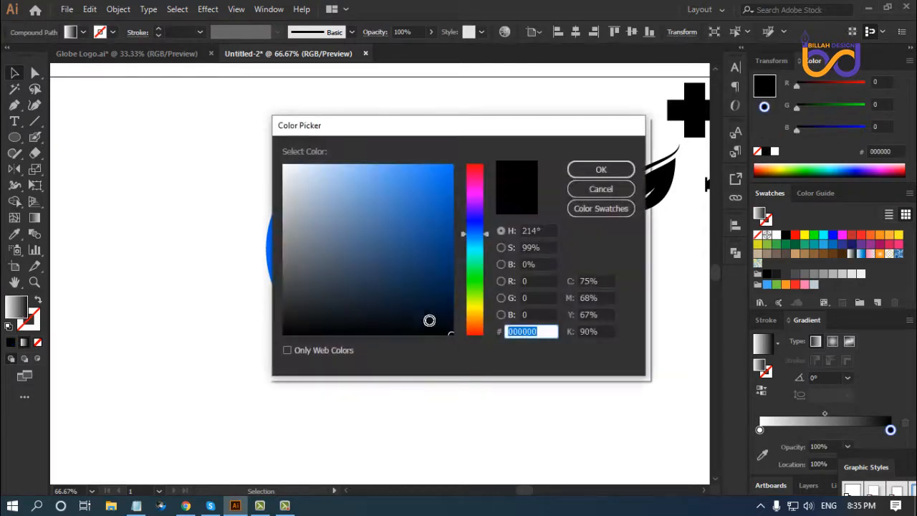
left_click_drag(475, 131, 498, 130)
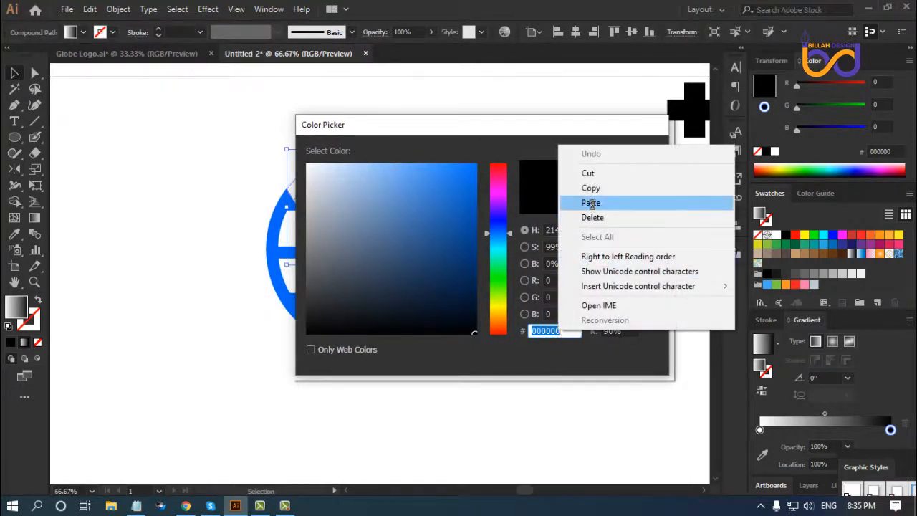
left_click(592, 204)
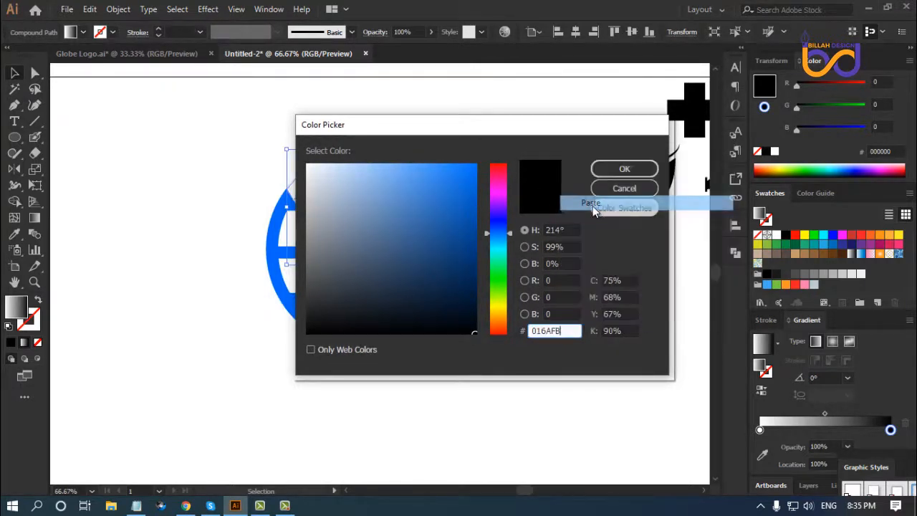
left_click(622, 171)
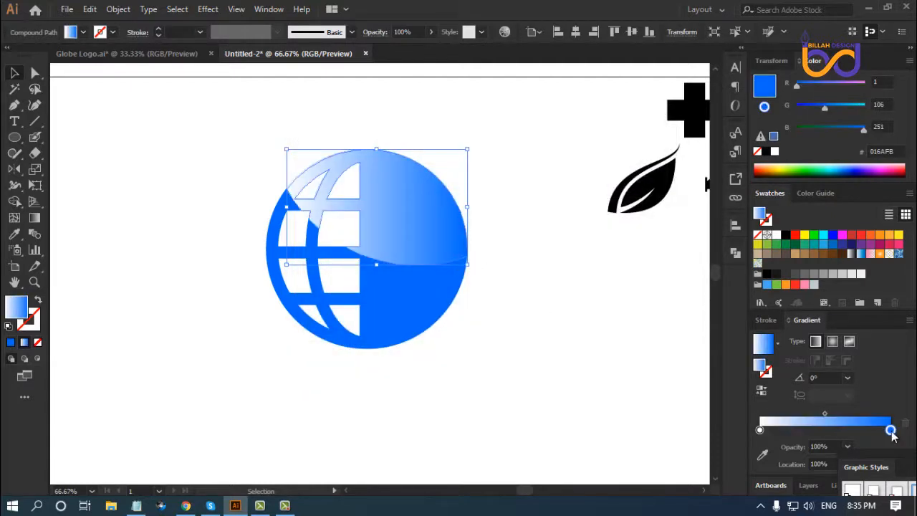
Step: Set the opacity of the gradient's blue stop to 0%
left_click(820, 447)
type("0")
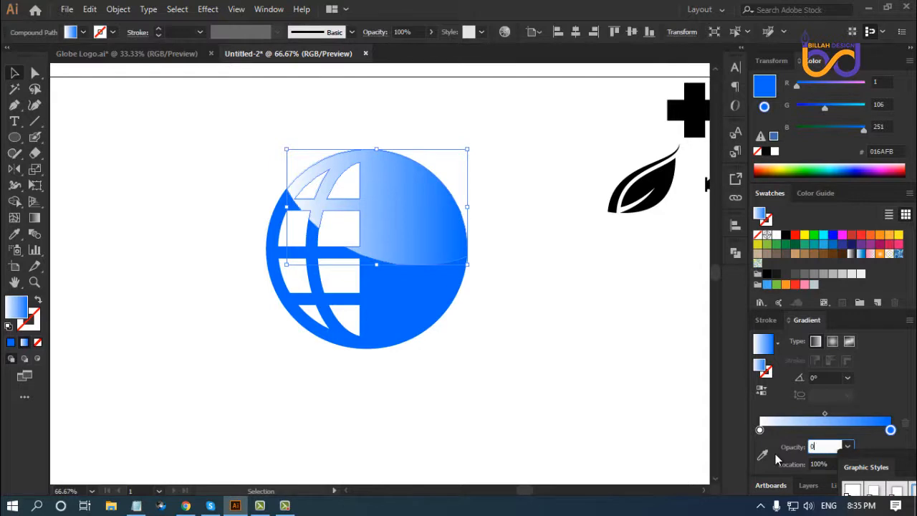
key("Return")
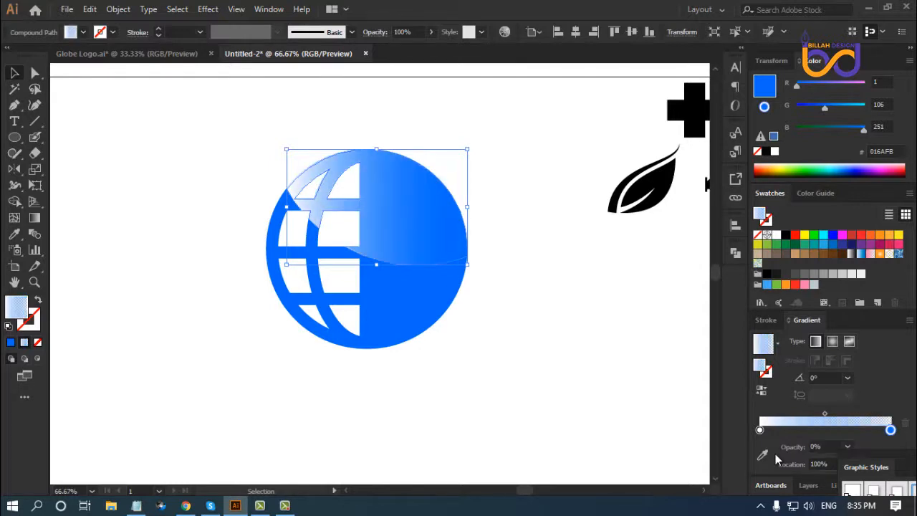
Step: Redirect the upper piece's gradient upward from the curved edge at about 71° with the Gradient tool, and deselect it
left_click(35, 219)
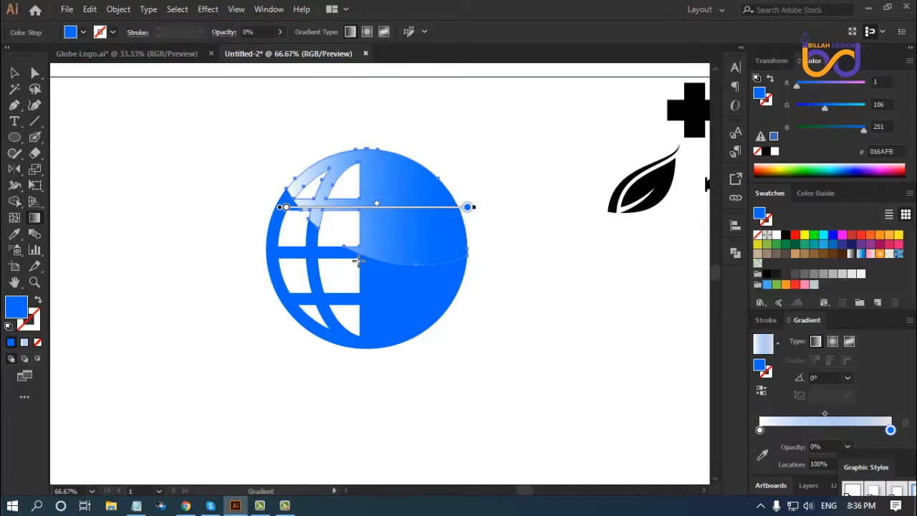
mouse_move(358, 262)
left_mouse_down()
mouse_move(379, 223)
mouse_move(380, 199)
left_mouse_up()
left_click(14, 72)
left_click(391, 351)
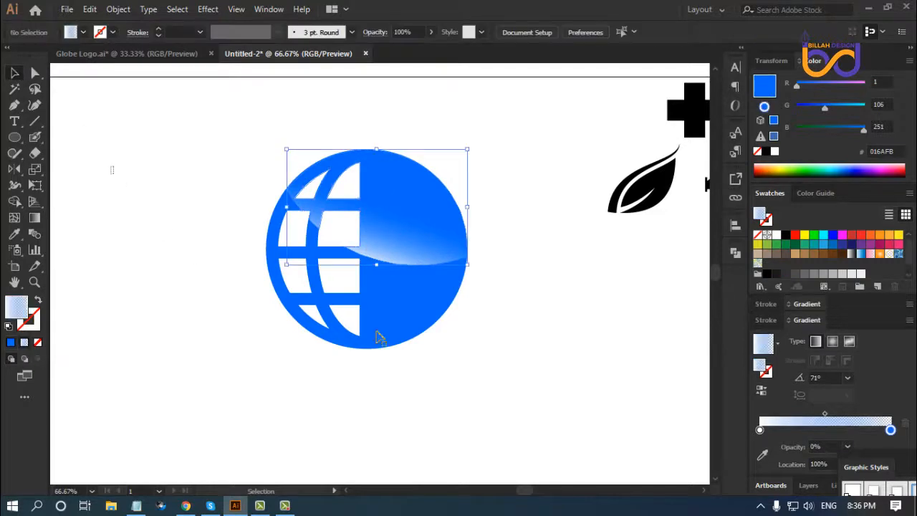
Step: Select both pieces of the globe and group them
key("ctrl+minus")
key("ctrl+minus")
key("ctrl+minus")
key("ctrl+minus")
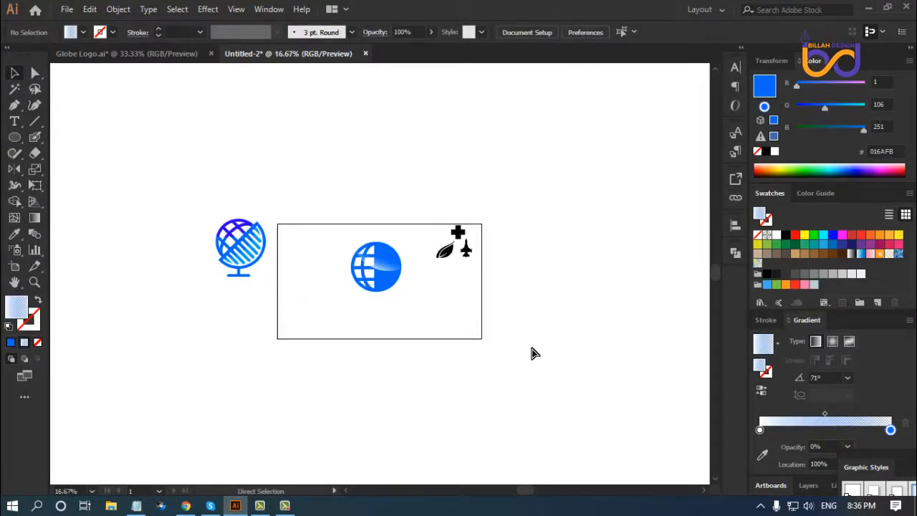
key("ctrl+plus")
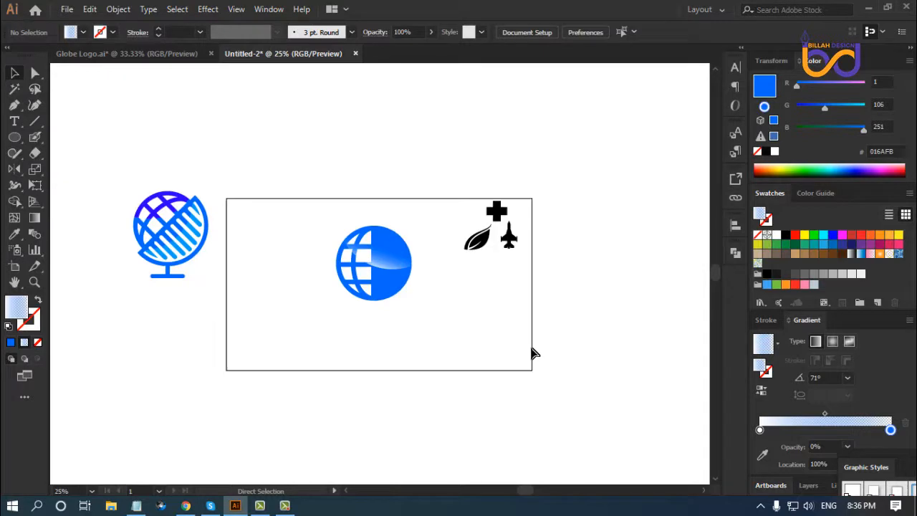
key("ctrl+plus")
left_click_drag(448, 331, 514, 322)
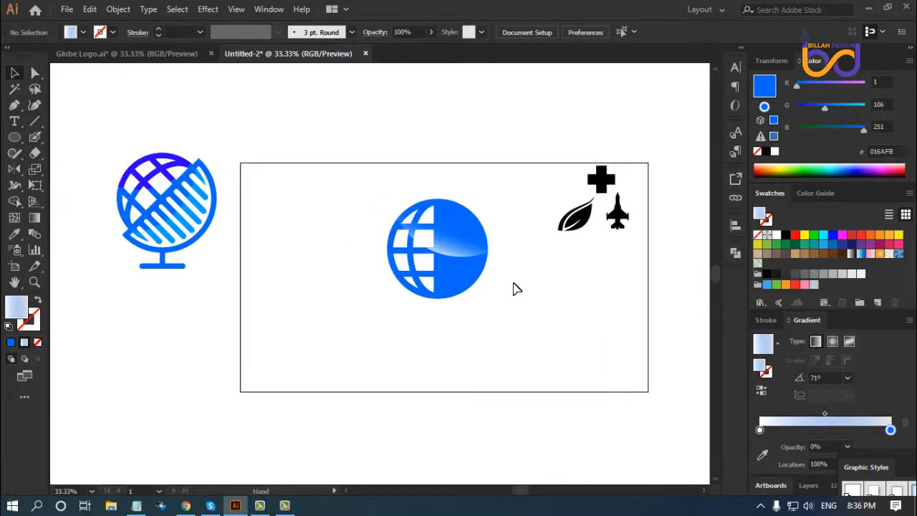
left_click_drag(516, 198, 426, 315)
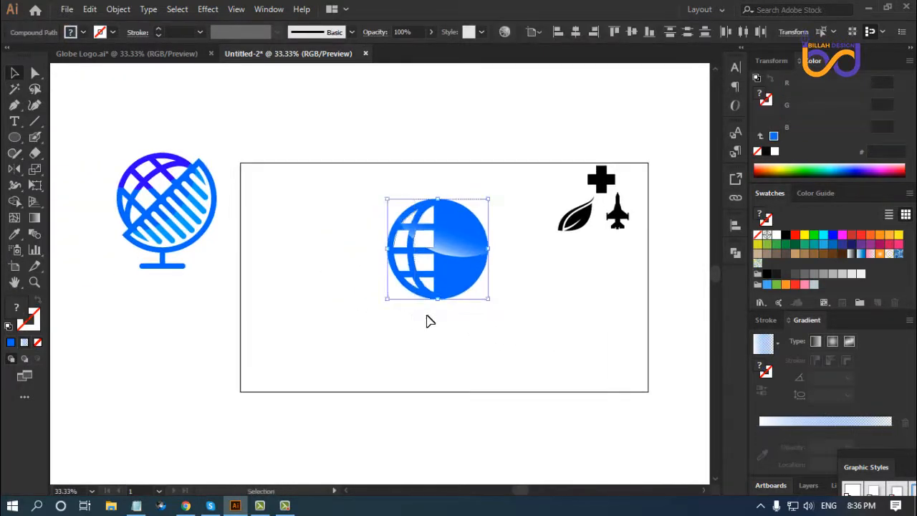
right_click(458, 253)
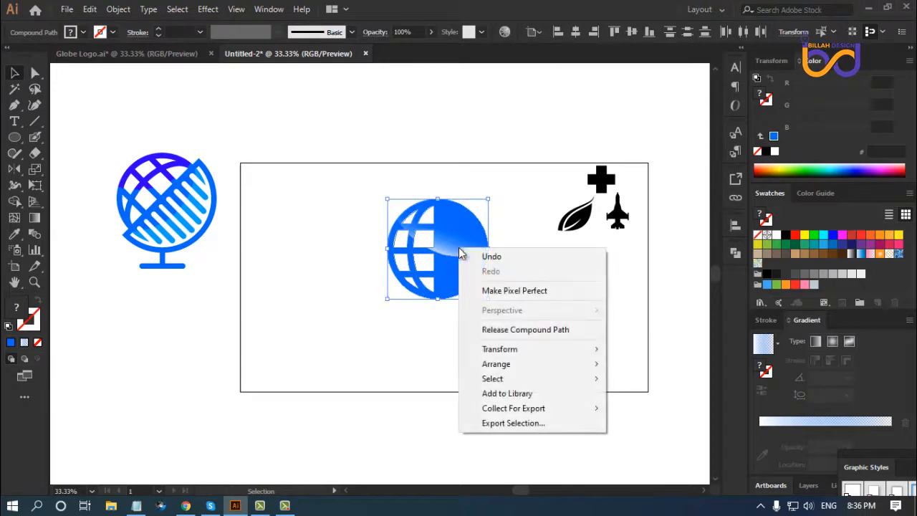
left_click(390, 354)
left_click_drag(391, 354, 516, 188)
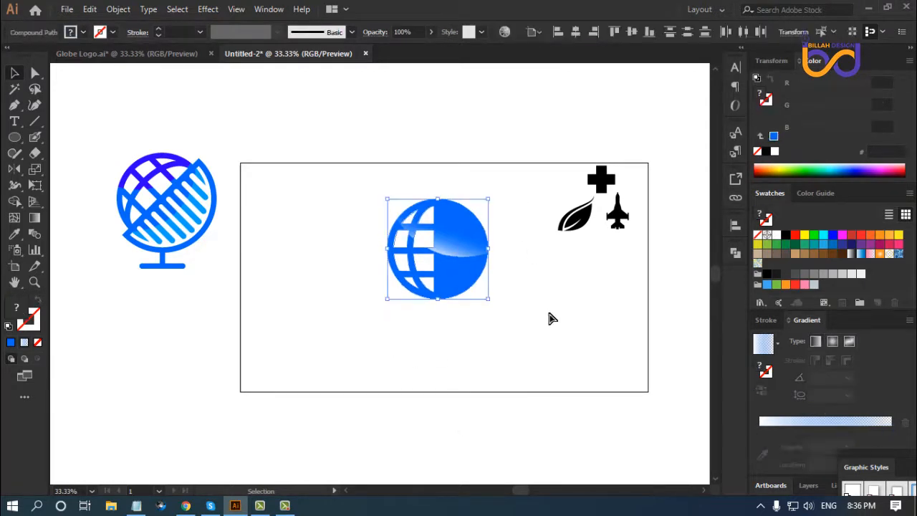
key("a")
key("v")
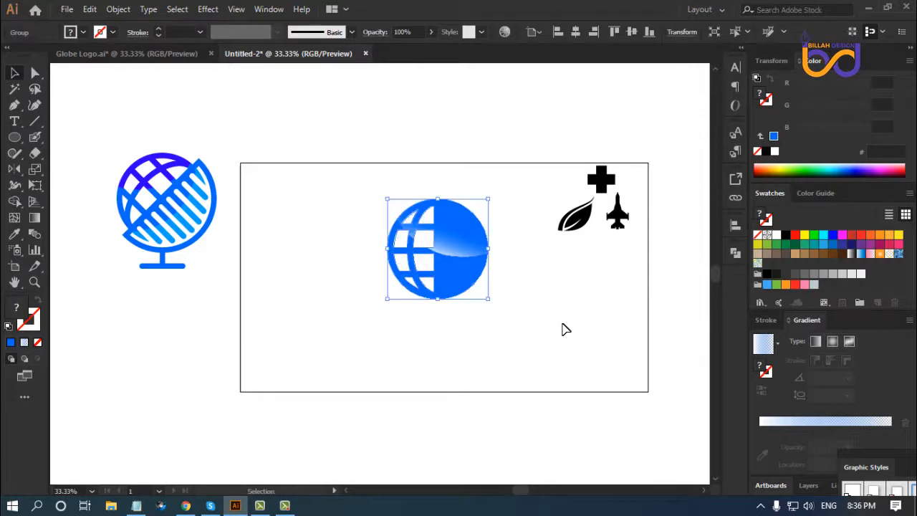
Step: Move the grouped globe to the artboard's upper-left area and deselect it
left_click(494, 291)
left_click_drag(480, 270, 353, 243)
left_click(485, 351)
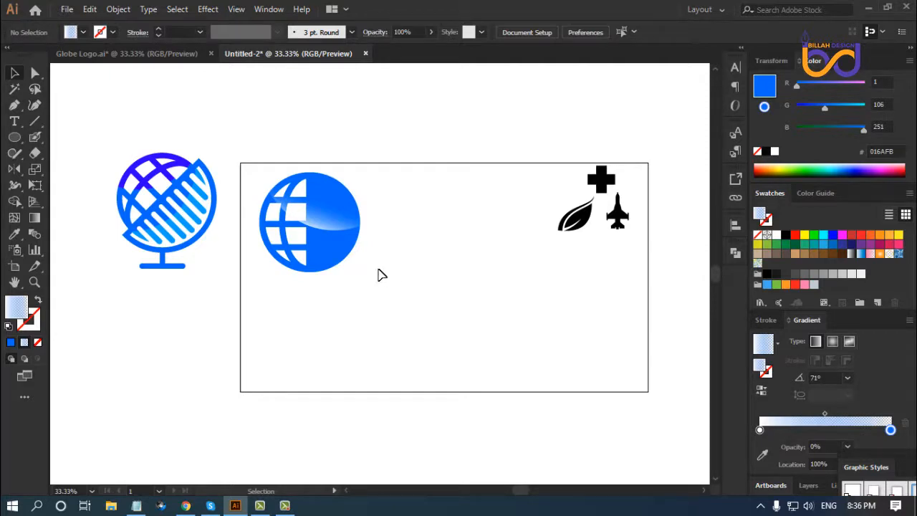
Step: Duplicate the grouped blue globe beside the original on the artboard and deselect the copy
left_click(355, 248)
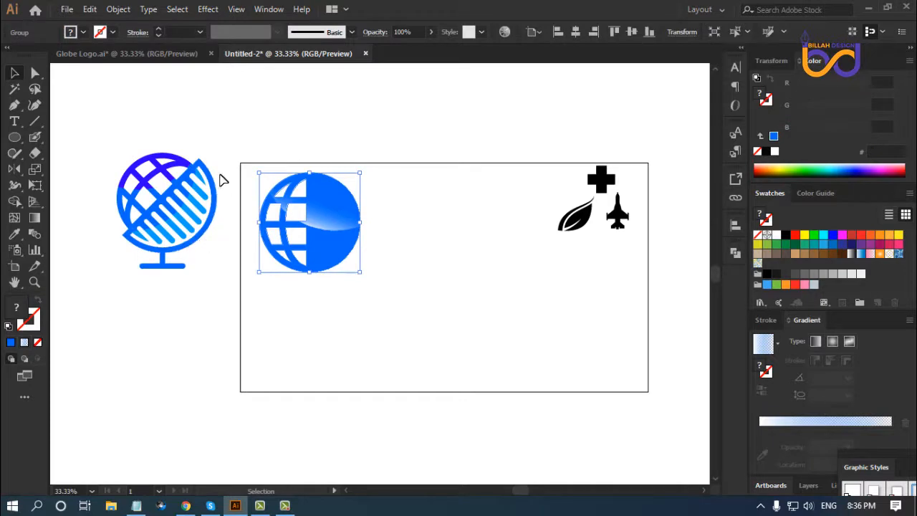
left_click(387, 331)
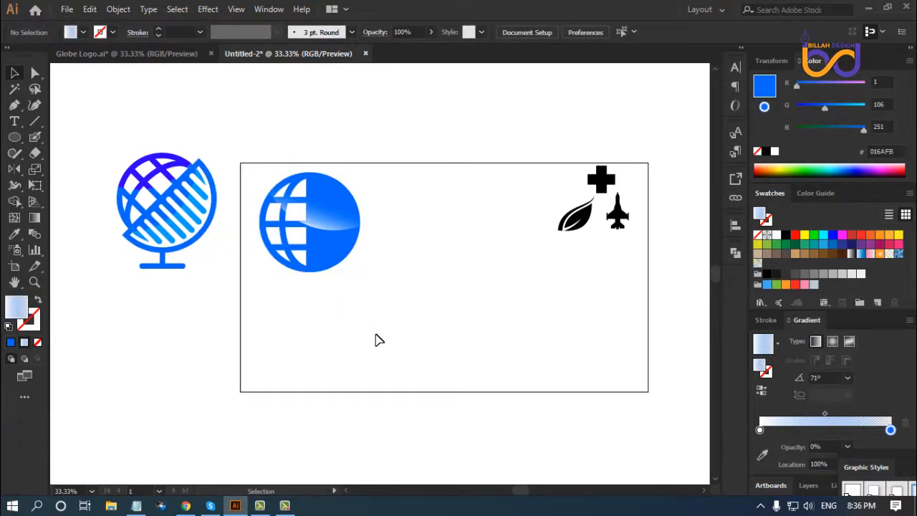
left_click_drag(354, 259, 475, 266)
left_click(539, 323)
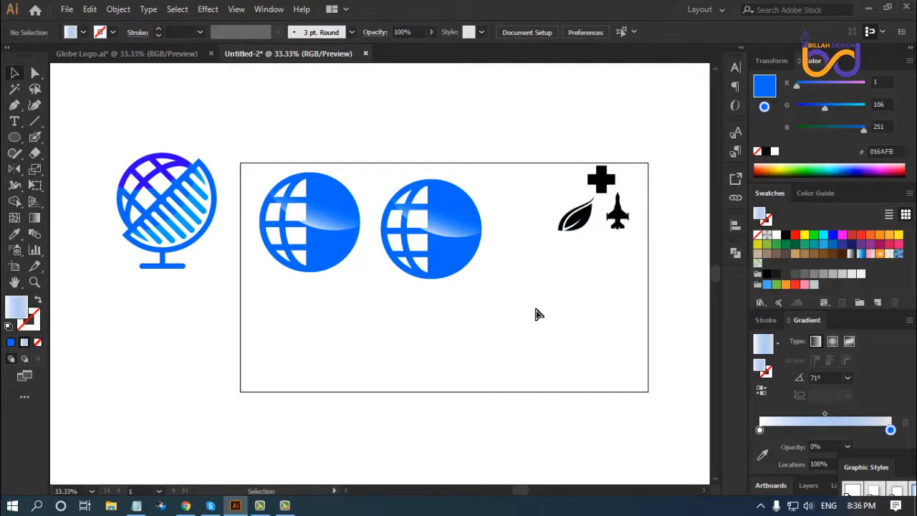
Step: Rotate the duplicated globe about 45° clockwise so its solid half faces the lower right, and deselect it
key("ctrl+=")
left_click_drag(616, 287, 519, 302)
left_click(399, 233)
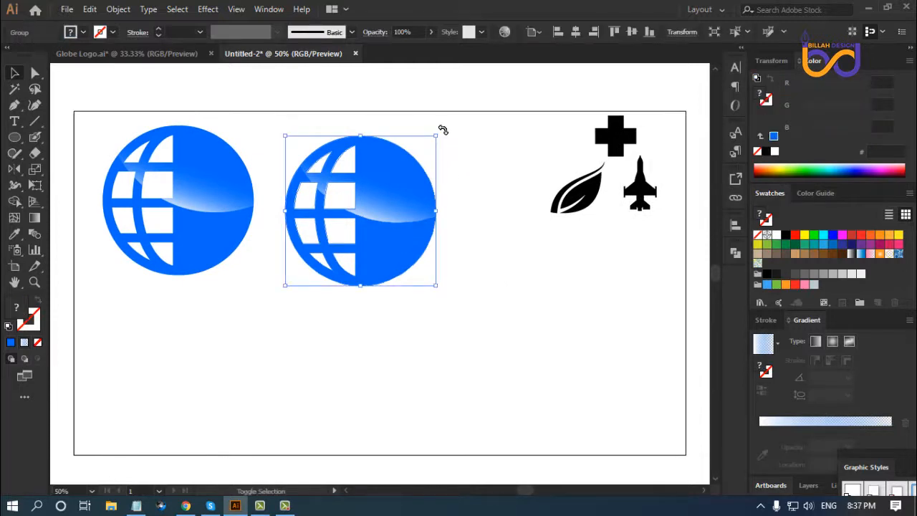
left_click_drag(442, 130, 542, 275)
left_click(577, 311)
left_click_drag(567, 304, 581, 302)
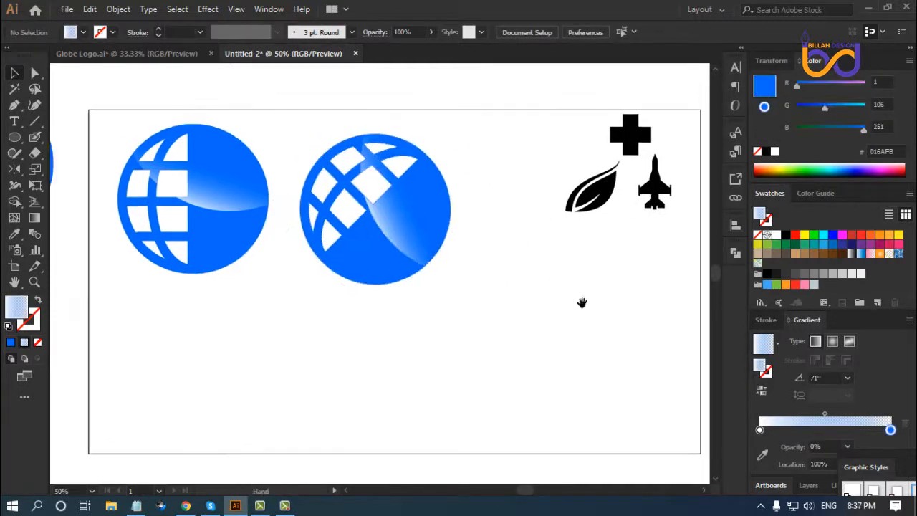
Step: Enlarge the black leaf over the rotated globe's solid half and bring it to the front
left_click_drag(593, 190, 510, 285)
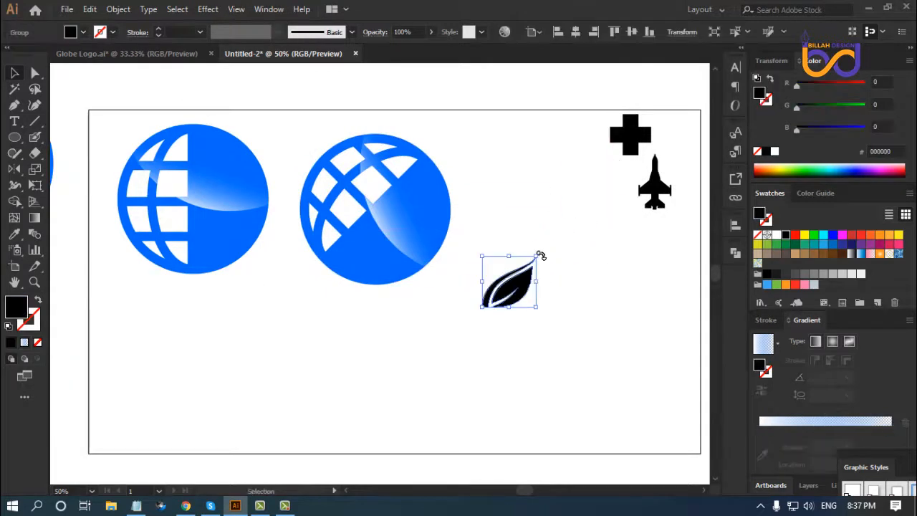
left_click_drag(539, 255, 556, 237)
left_click_drag(514, 282, 403, 233)
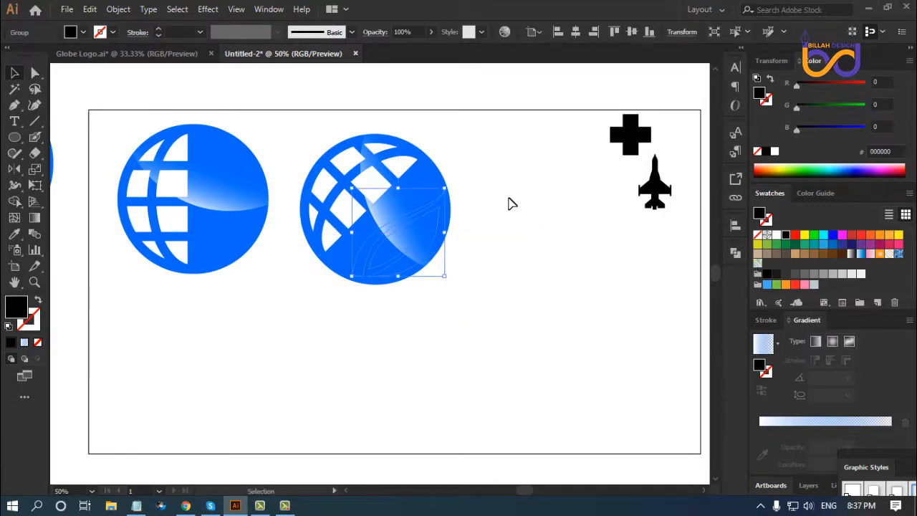
right_click(419, 248)
mouse_move(467, 383)
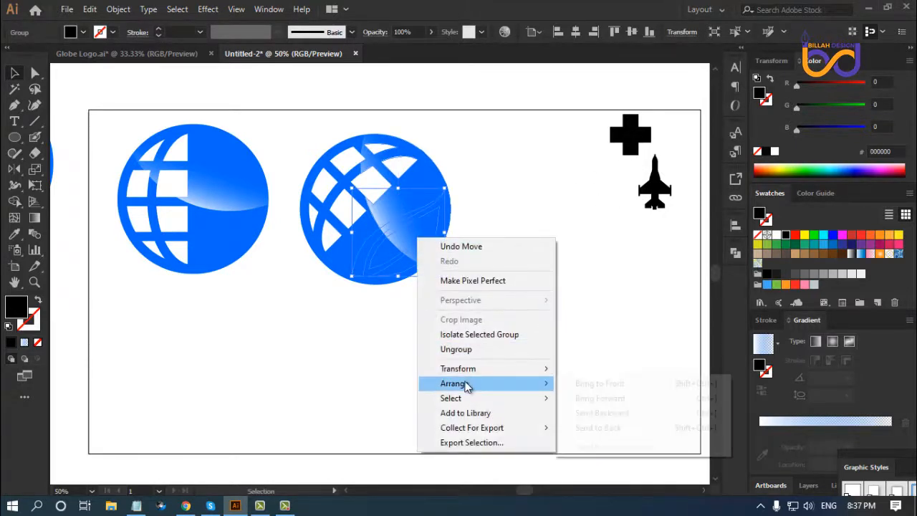
left_click(597, 384)
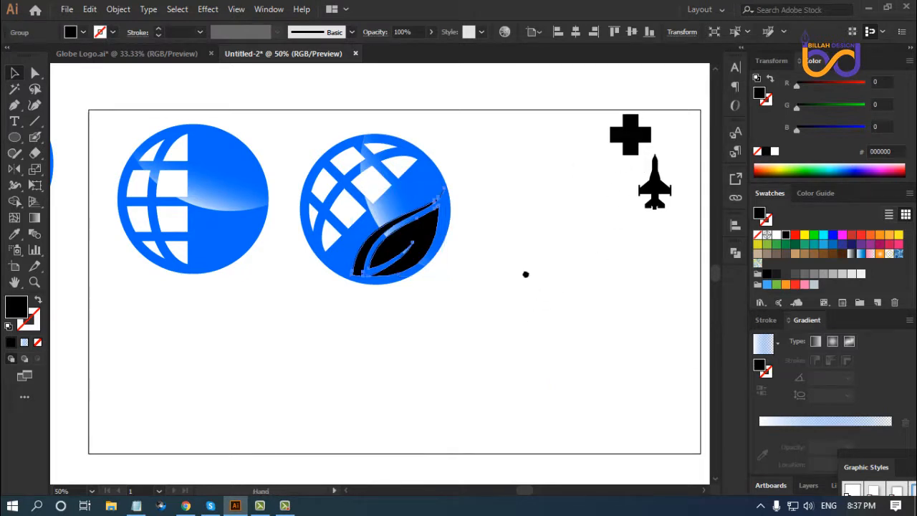
Step: Enlarge the leaf slightly to span the globe's solid half, and fill it with white
left_click_drag(526, 275, 517, 281)
left_click_drag(442, 195, 441, 187)
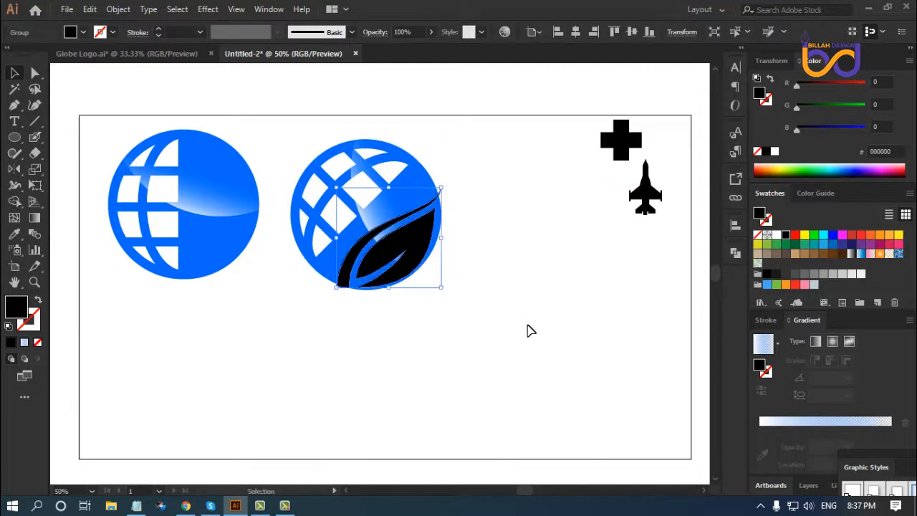
left_click(528, 329)
left_click(423, 244)
key("Up")
key("Up")
key("Up")
key("Up")
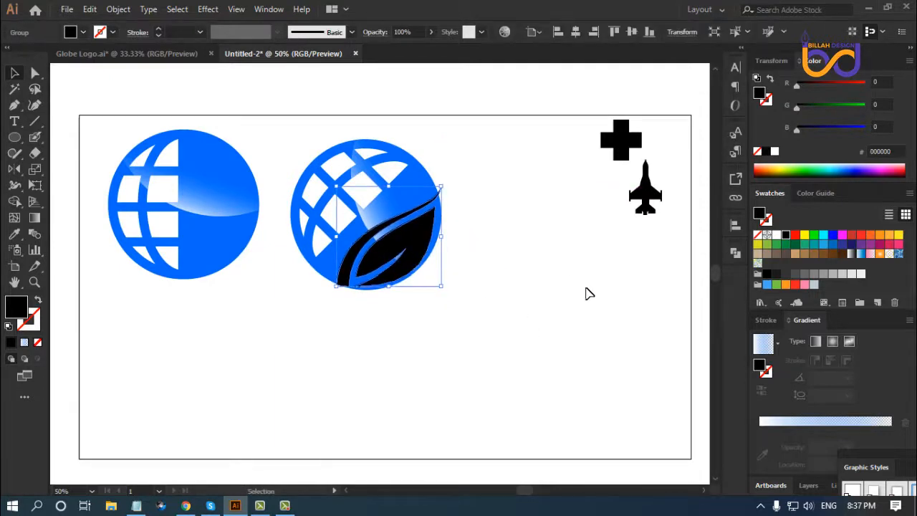
left_click(776, 235)
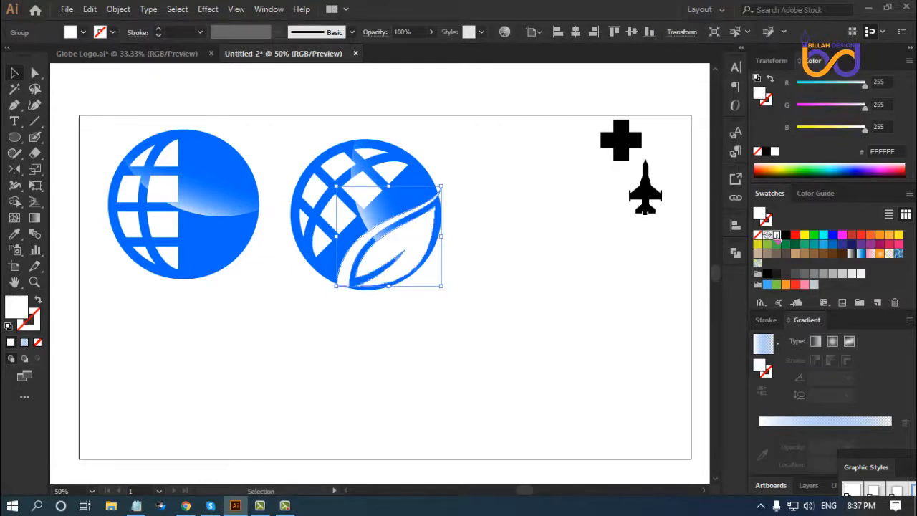
left_click(500, 352)
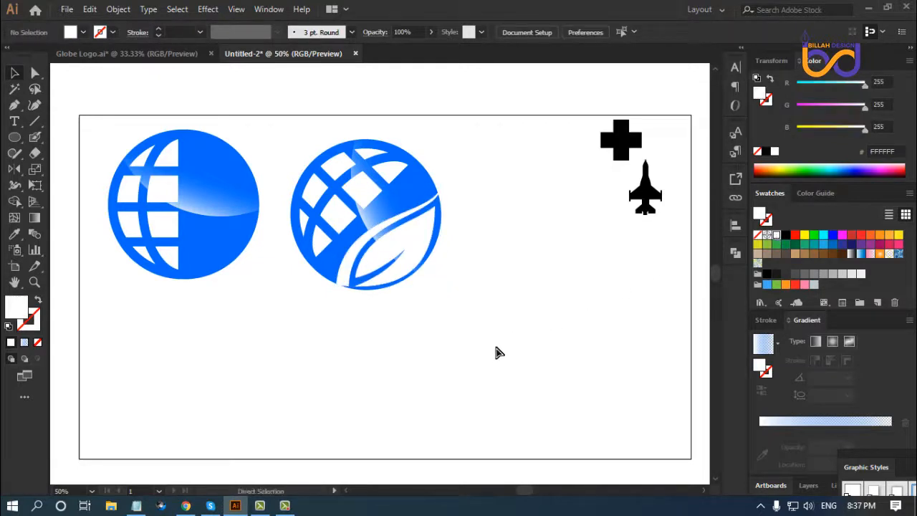
Step: Fine-tune the white leaf's fit inside the globe and nudge it upward, away from the lower rim
key("ctrl+equal")
left_click_drag(512, 317, 525, 342)
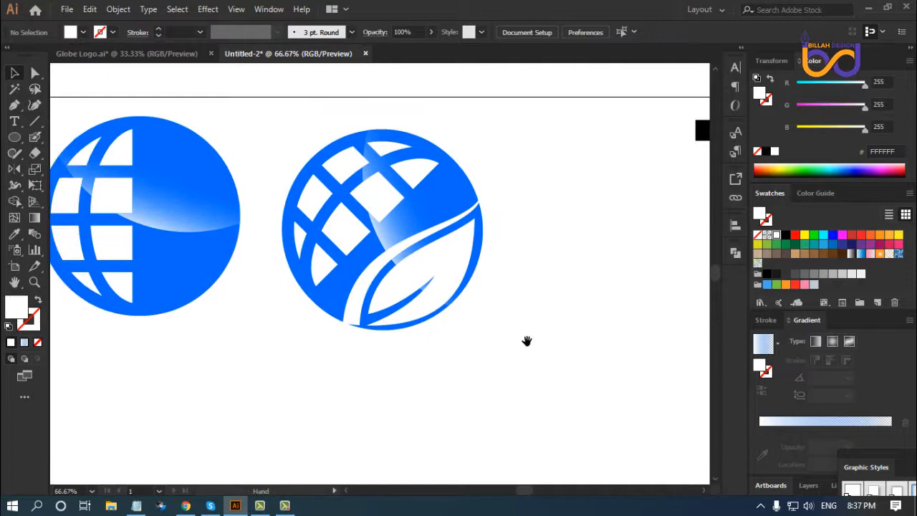
left_click(447, 266)
left_click_drag(483, 183, 487, 188)
left_click_drag(451, 254, 445, 251)
left_click(547, 389)
left_click(444, 288)
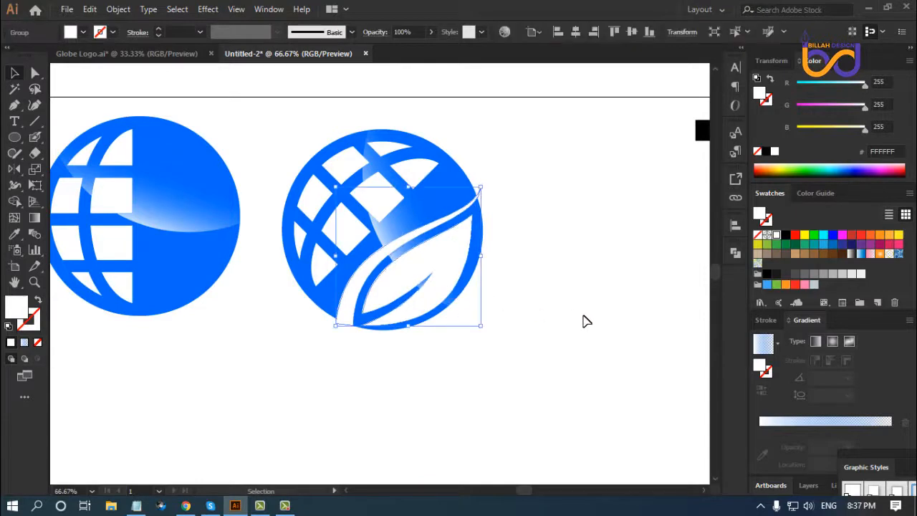
key("Up")
key("Up")
key("Up")
key("Up")
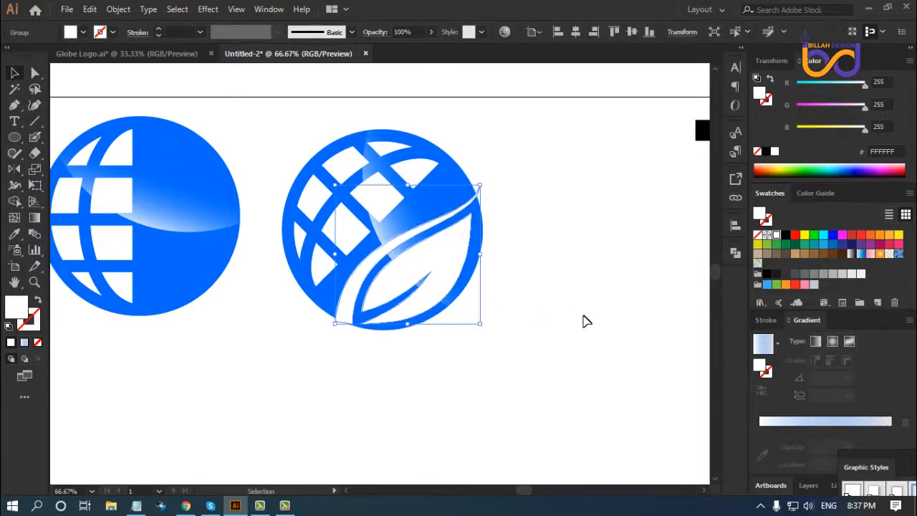
key("Up")
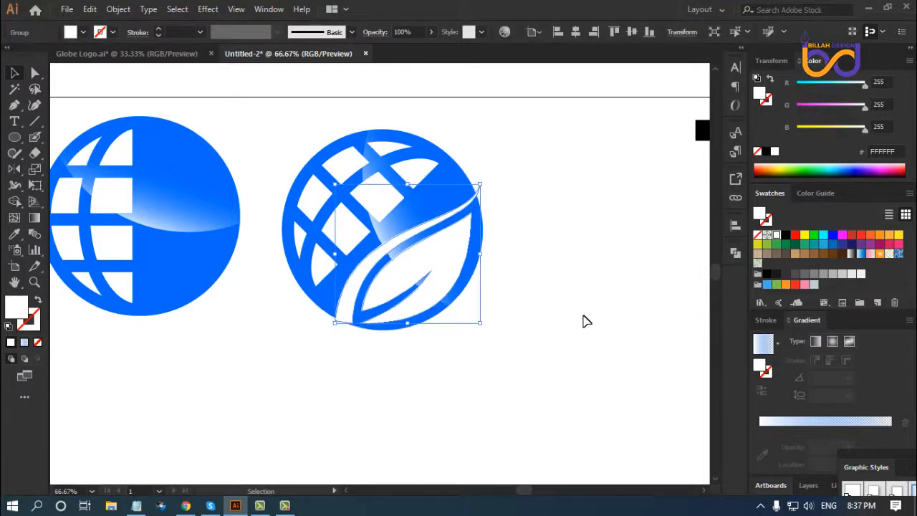
left_click(578, 338)
Step: Nudge the white leaf slightly up and to the left to even out the blue rim around it, and deselect it
left_click(422, 264)
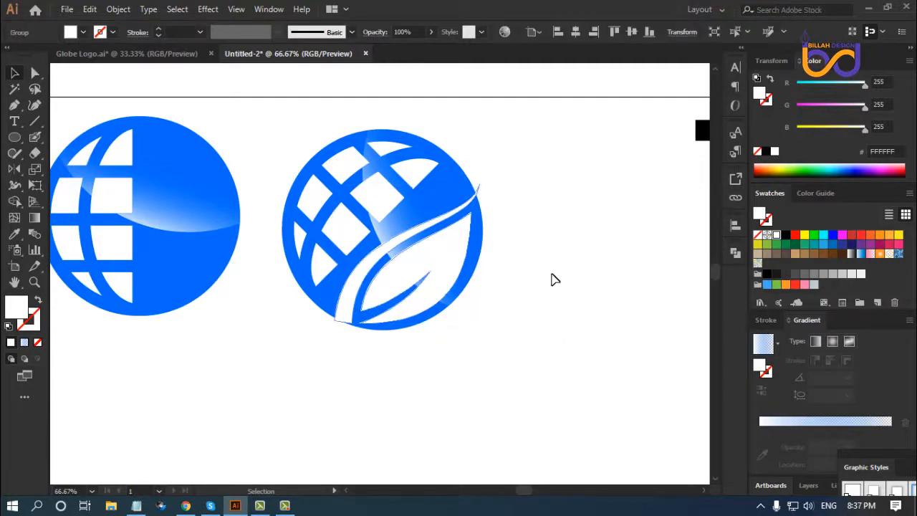
key("Up")
key("Left")
key("Left")
key("Left")
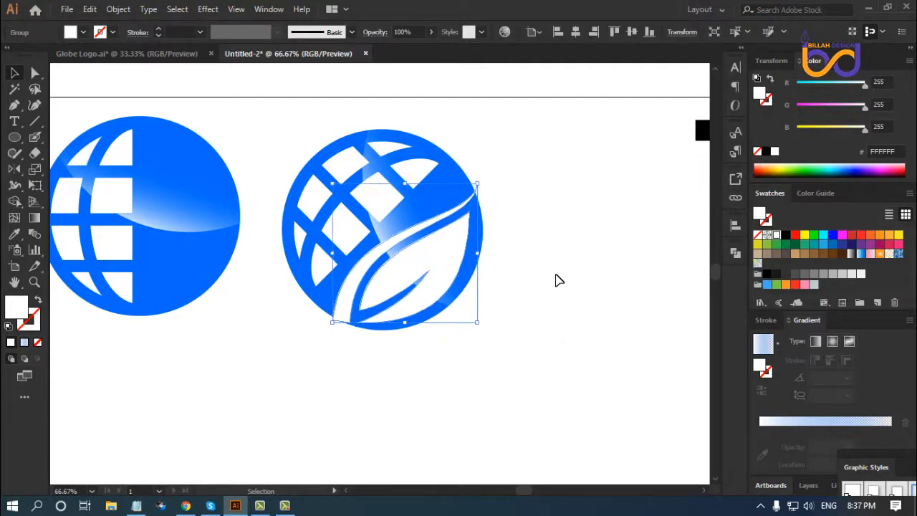
key("Left")
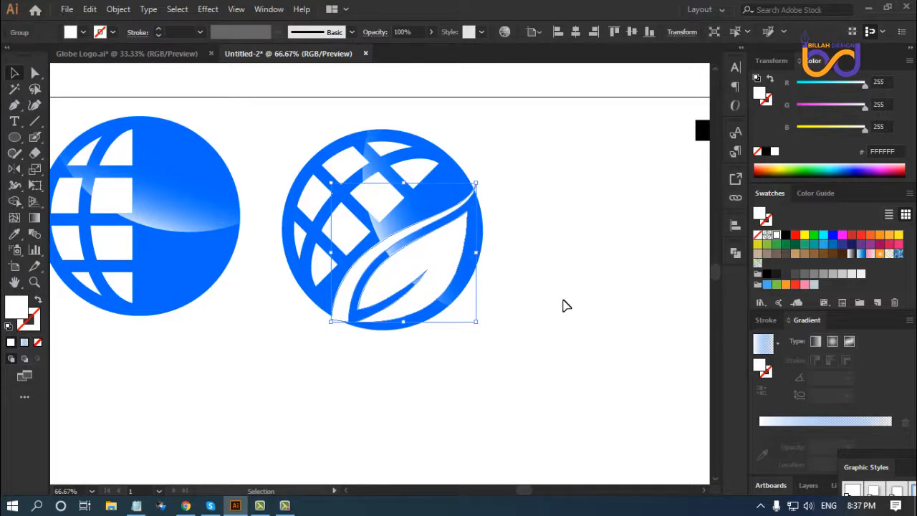
left_click(566, 333)
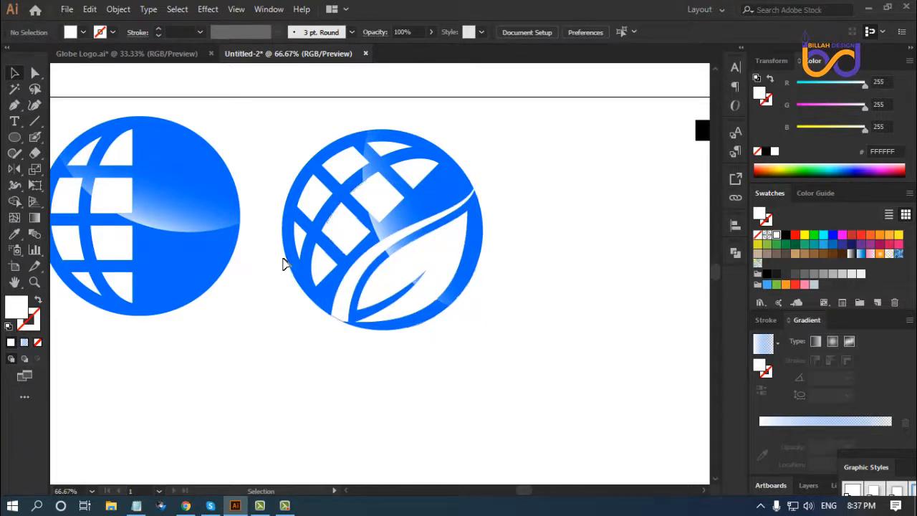
Step: Pull the gradient highlight piece out of the leaf globe with the Direct Selection tool and delete it
left_click(36, 74)
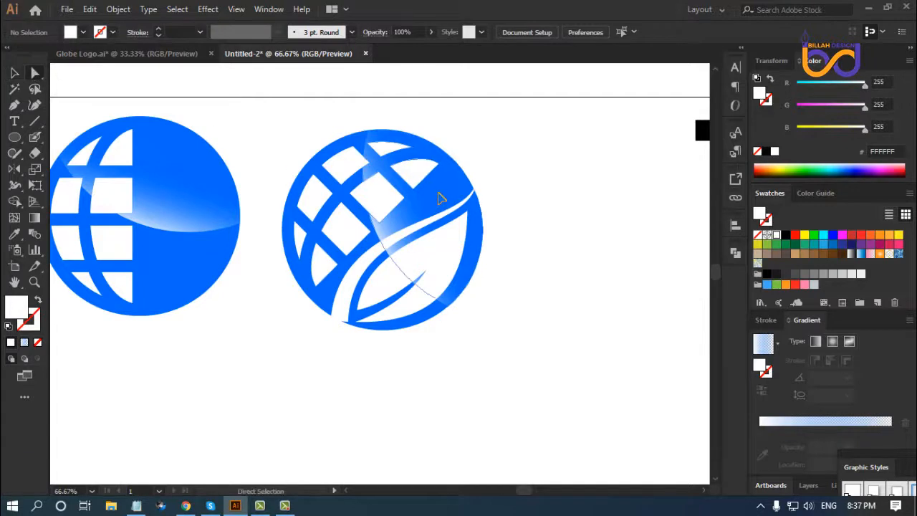
left_click_drag(437, 199, 559, 199)
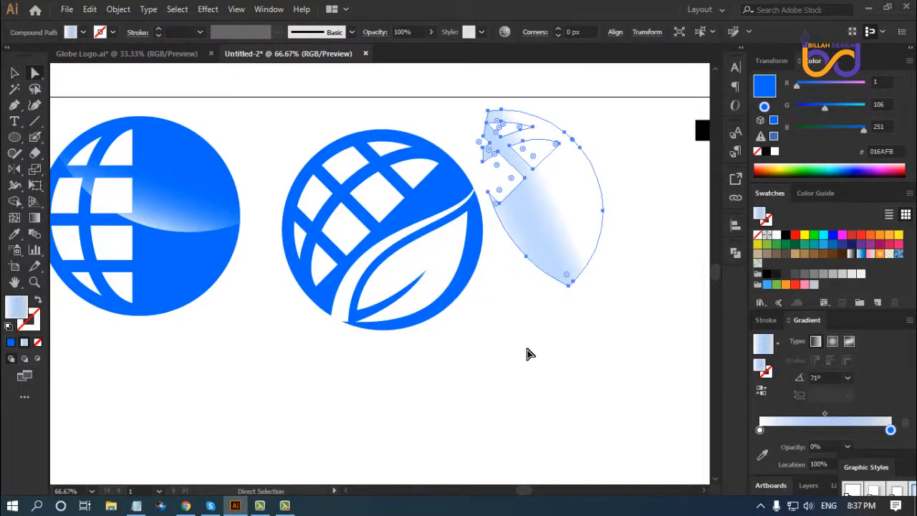
key("Delete")
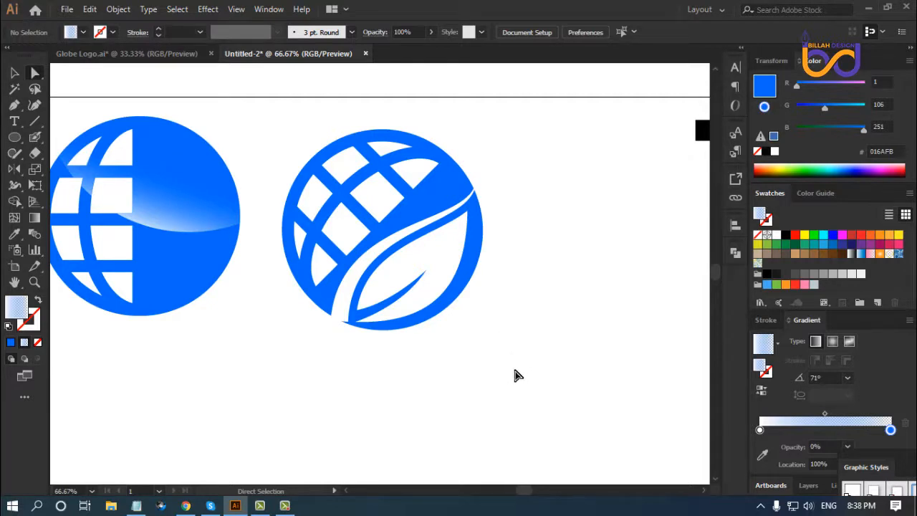
Step: Cut the leaf shape out of the second globe with the Pathfinder Minus Front operation and deselect the result
left_click_drag(515, 370, 300, 128)
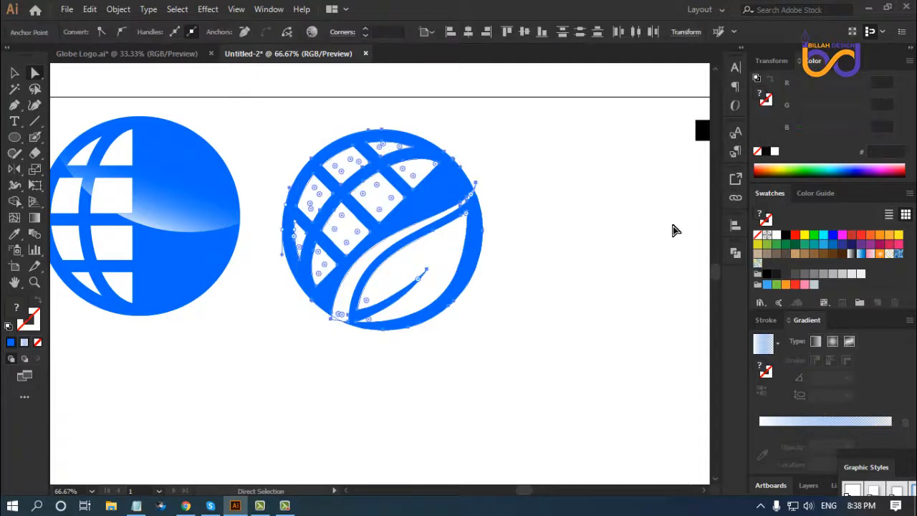
left_click(734, 252)
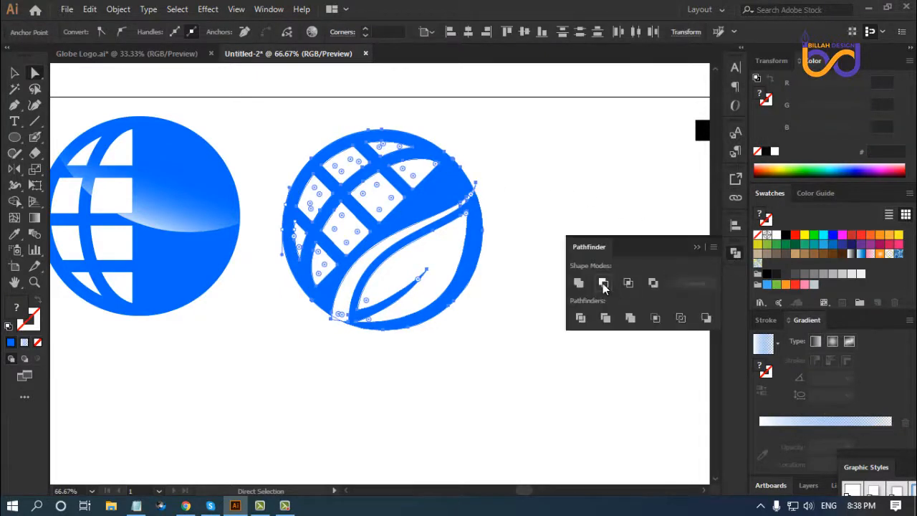
left_click(603, 283)
left_click(736, 251)
left_click(618, 296)
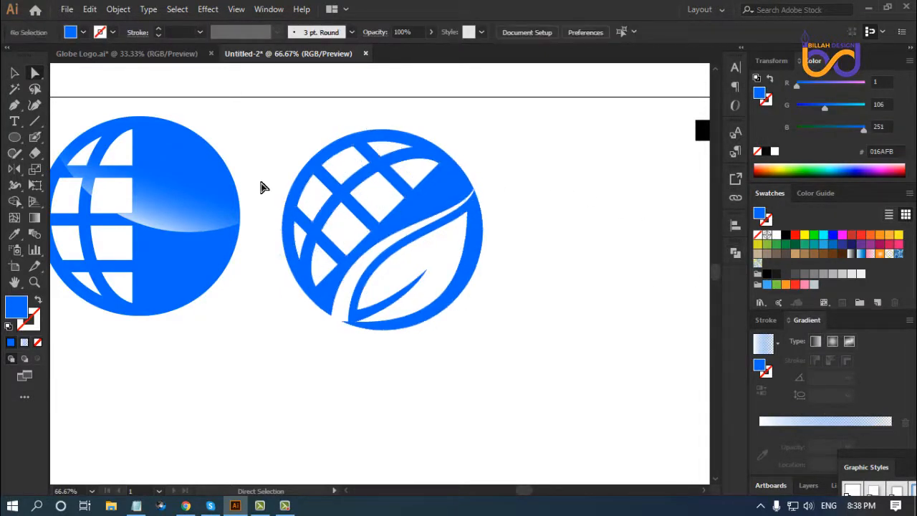
Step: Fill the leaf globe with the dark green swatch (006837) and deselect it
left_click(15, 73)
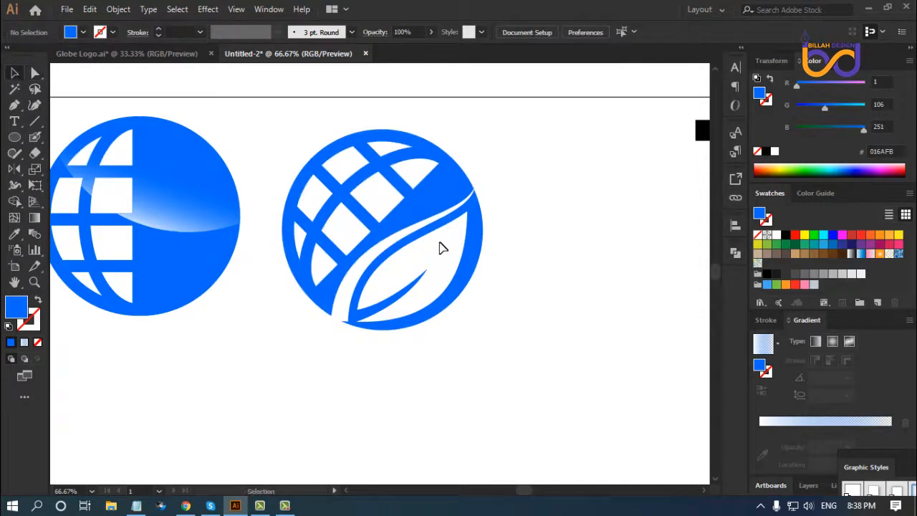
key("ctrl+minus")
key("ctrl+minus")
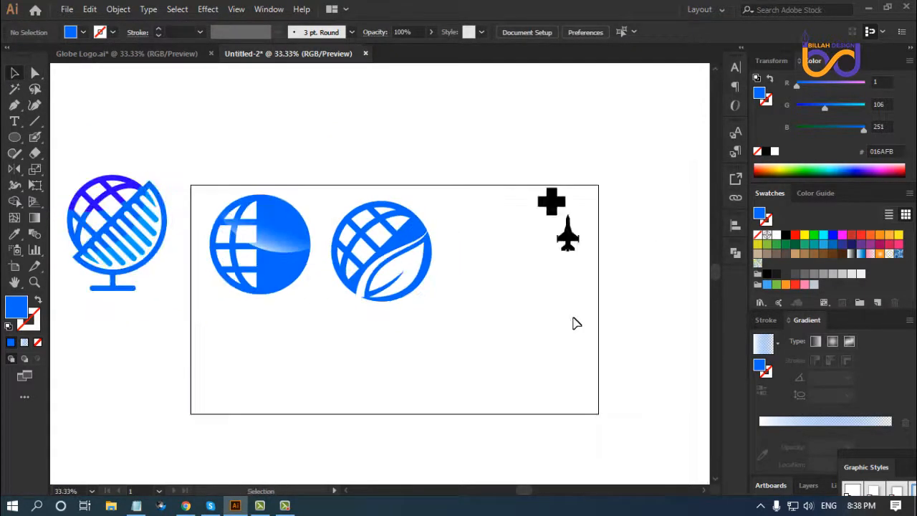
left_click(434, 239)
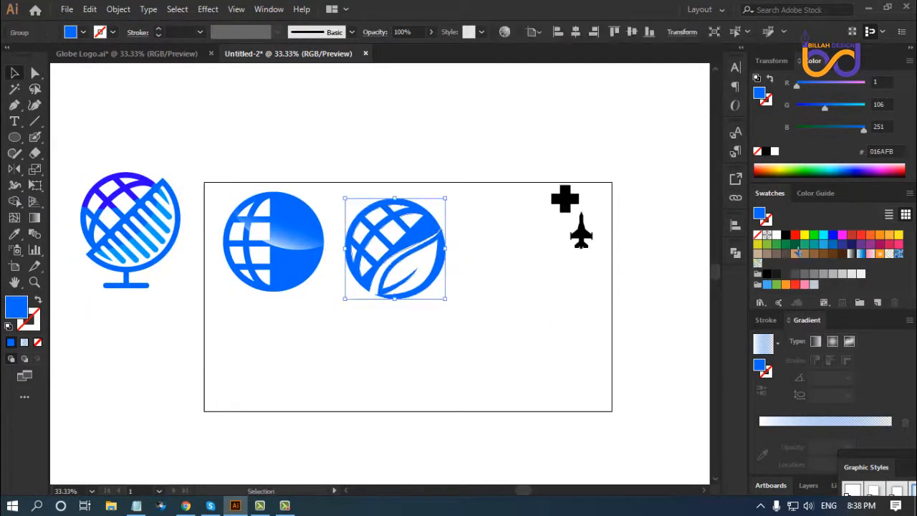
left_click(795, 244)
left_click(519, 347)
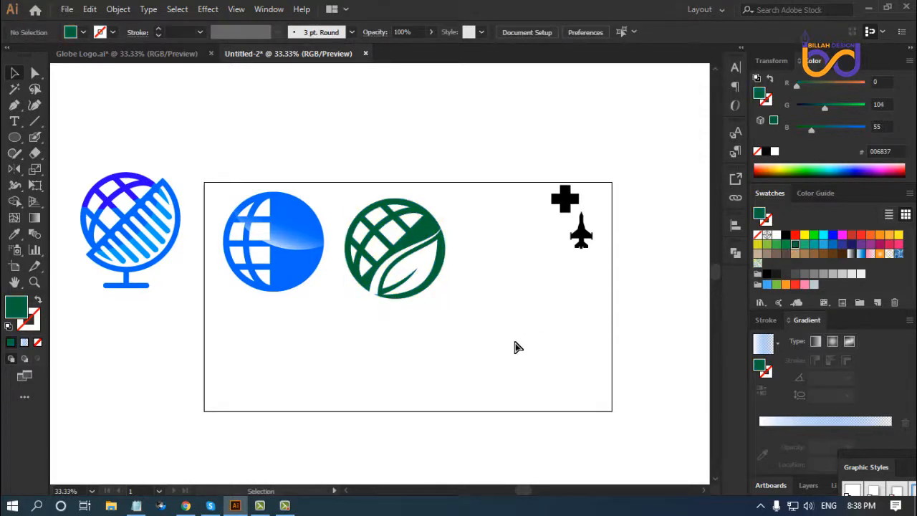
Step: Rotate the green leaf globe about 45° counterclockwise so the leaf stands upright, and deselect it
key("ctrl+plus")
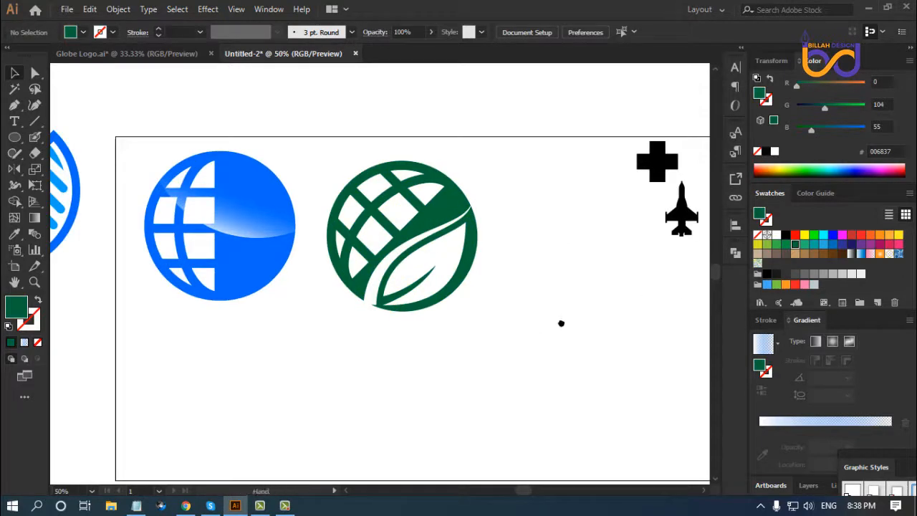
left_click_drag(561, 324, 561, 327)
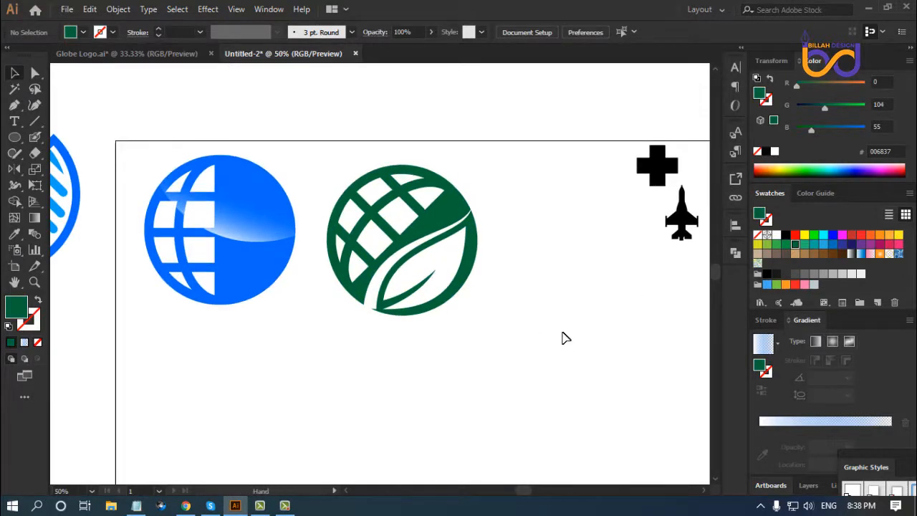
left_click(473, 231)
left_click_drag(485, 162, 444, 170)
left_click(586, 379)
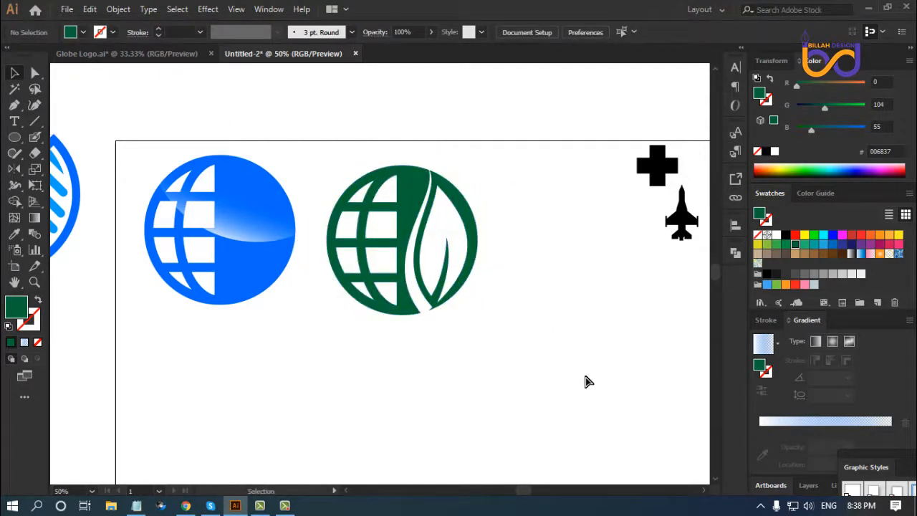
Step: Undo the leaf globe's last rotation and its green fill
key("a")
key("ctrl+z")
key("ctrl+z")
key("ctrl+z")
key("ctrl+z")
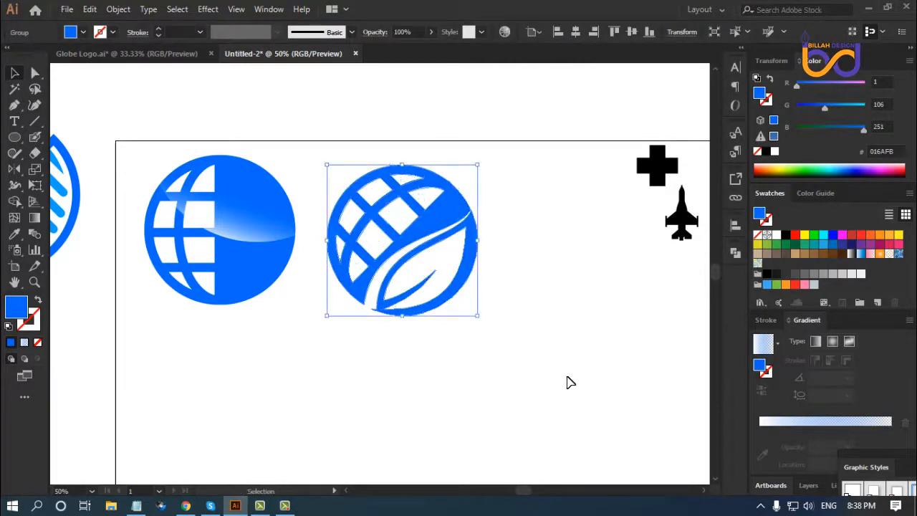
Step: Fill the leaf globe with the dark green swatch (006837) and deselect it
left_click(467, 266)
left_click(793, 247)
left_click(528, 361)
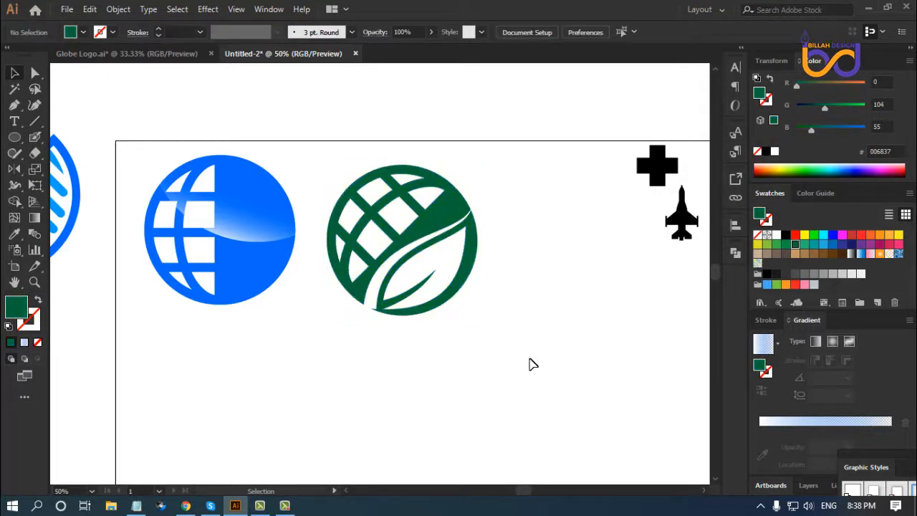
Step: Draw a circle over the upper part of the leaf globe and fill it with light green (8CC63F)
key("space")
left_click(14, 137)
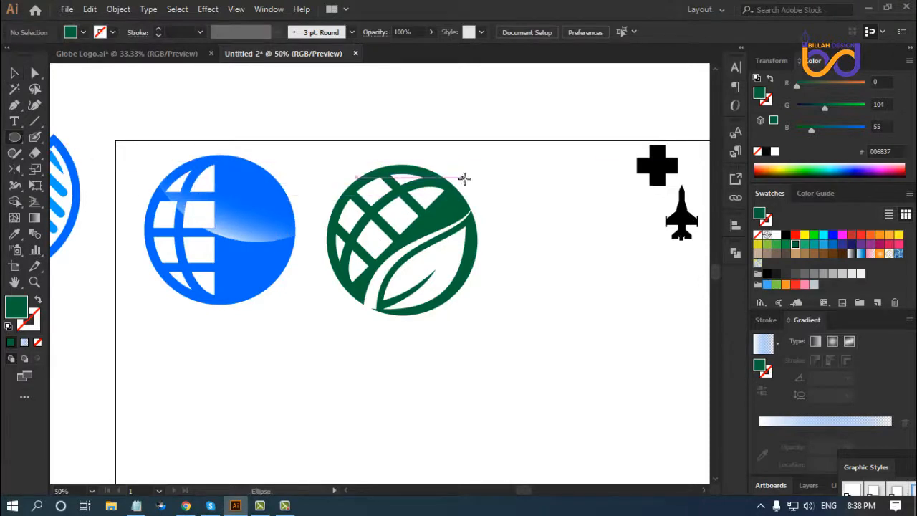
left_click_drag(464, 177, 511, 259)
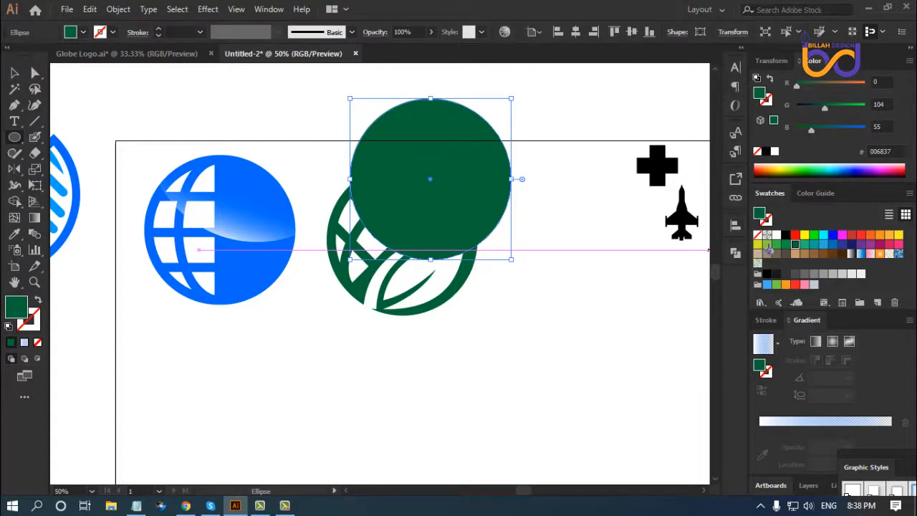
left_click(768, 244)
key("v")
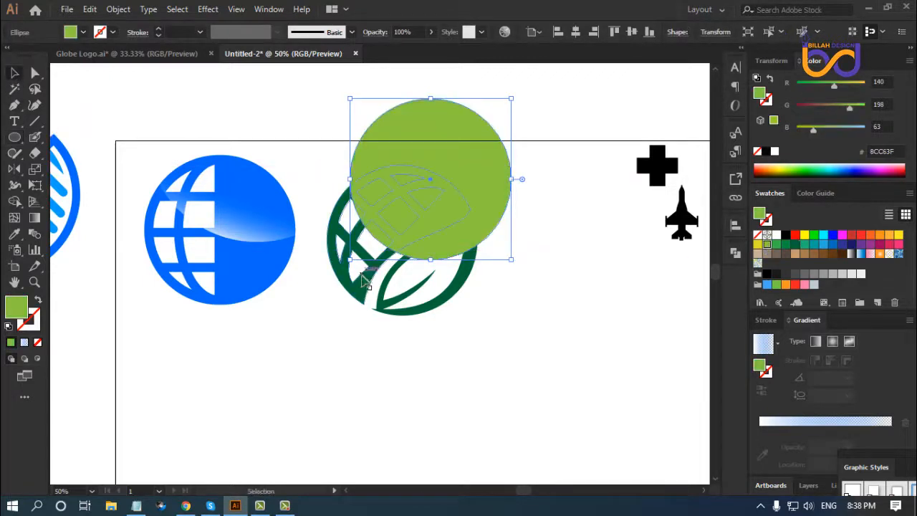
Step: With the Shape Builder, remove the light green circle's areas outside the leaf globe and inside its grid and leaf gaps, and deselect
left_click(365, 297, "shift")
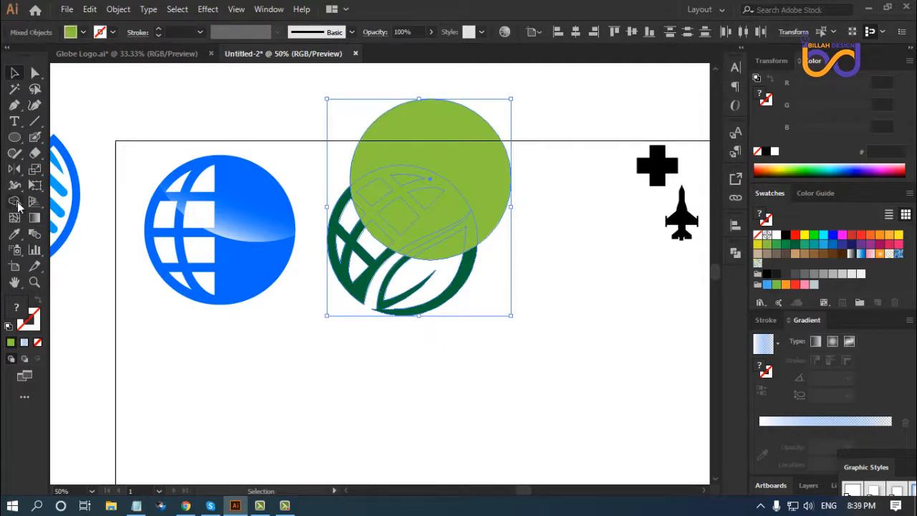
left_click(18, 204)
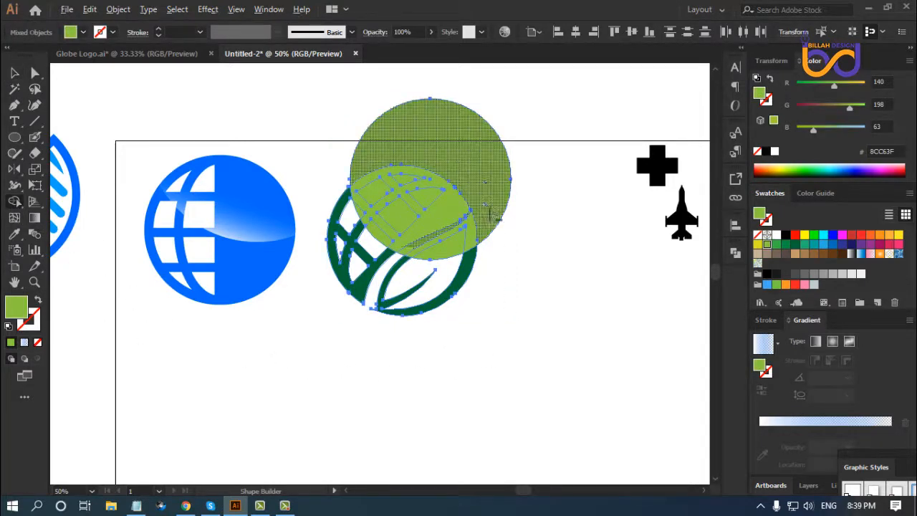
left_click(487, 194, "alt")
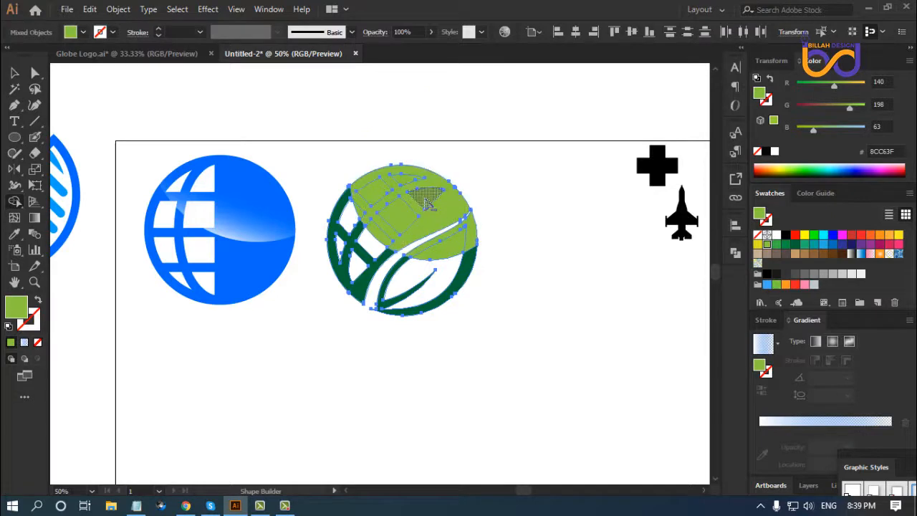
left_click(426, 202, "alt")
left_click(399, 217, "alt")
left_click(373, 198, "alt")
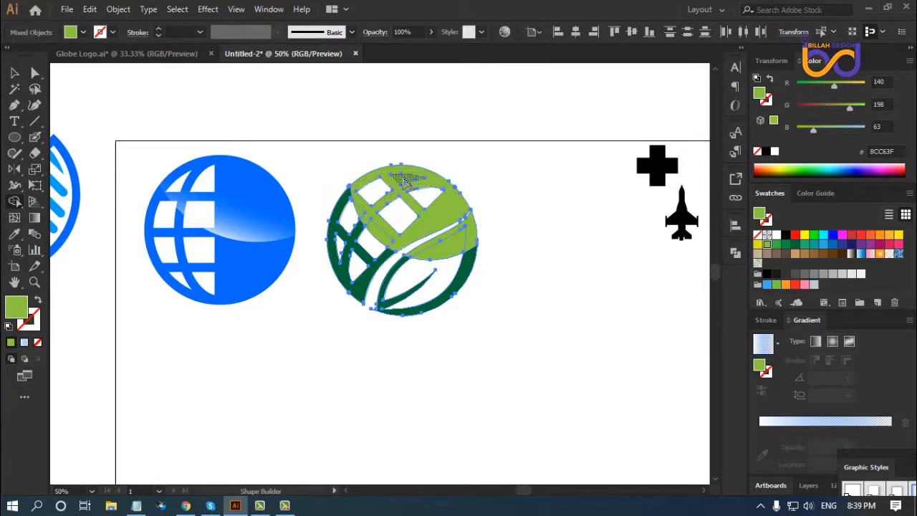
left_click(404, 179, "alt")
left_click(377, 234, "alt")
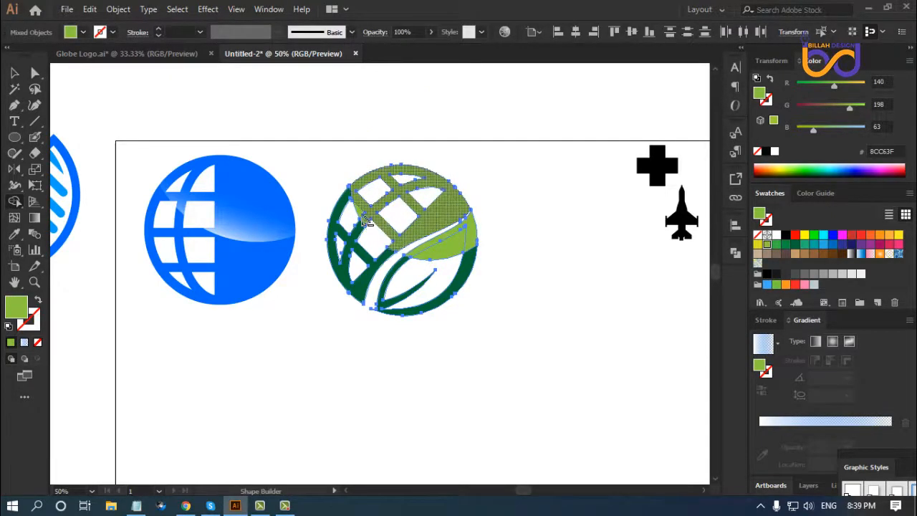
left_click(451, 260, "alt")
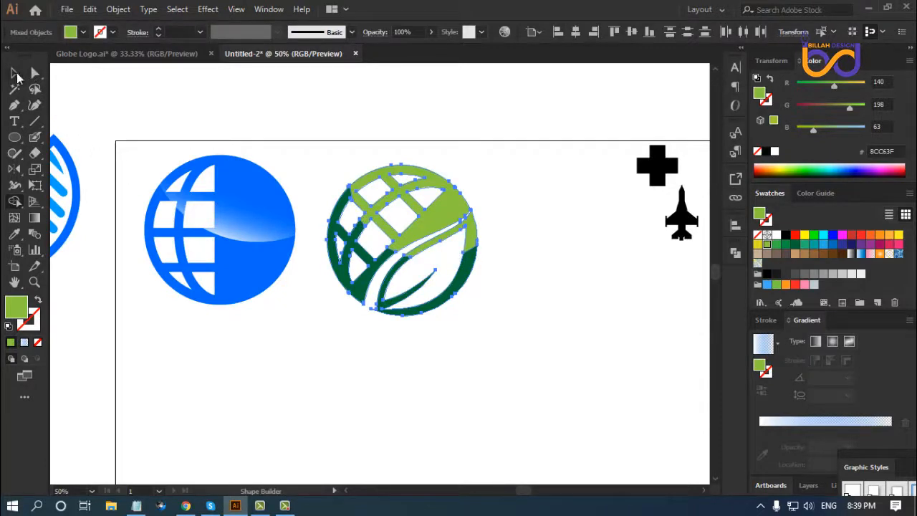
left_click(529, 262)
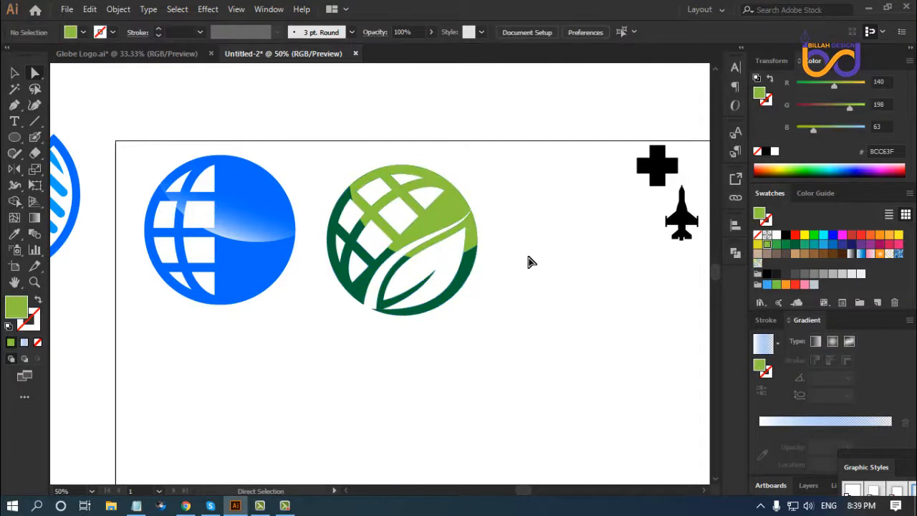
Step: Apply the blue globe's highlight gradient to both light green pieces and recolour its stops yellow-green (D9E021) and dark green (006837)
left_click(454, 206)
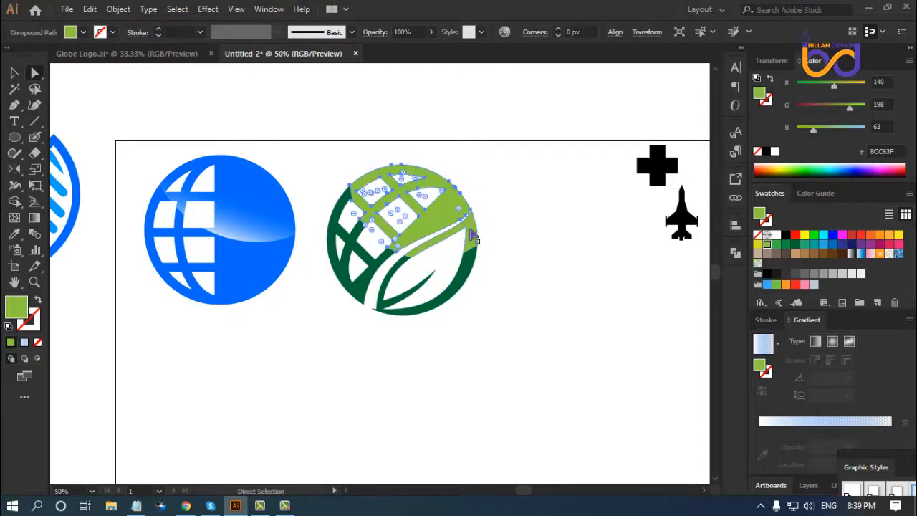
left_click(474, 237, "shift")
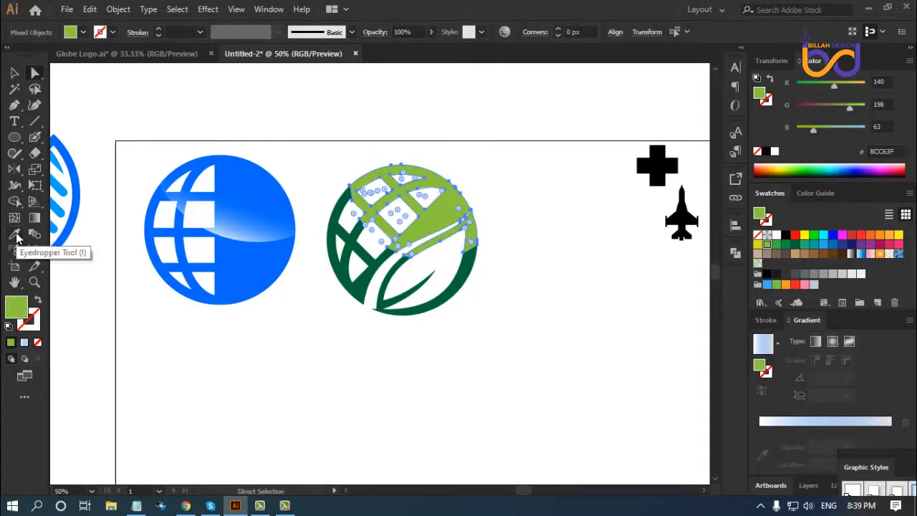
left_click(15, 233)
left_click(254, 228)
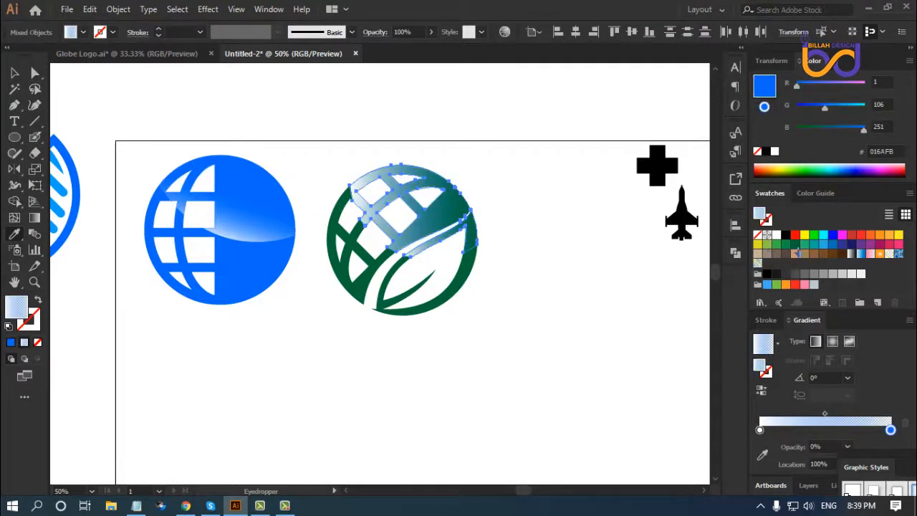
left_click_drag(795, 246, 890, 430)
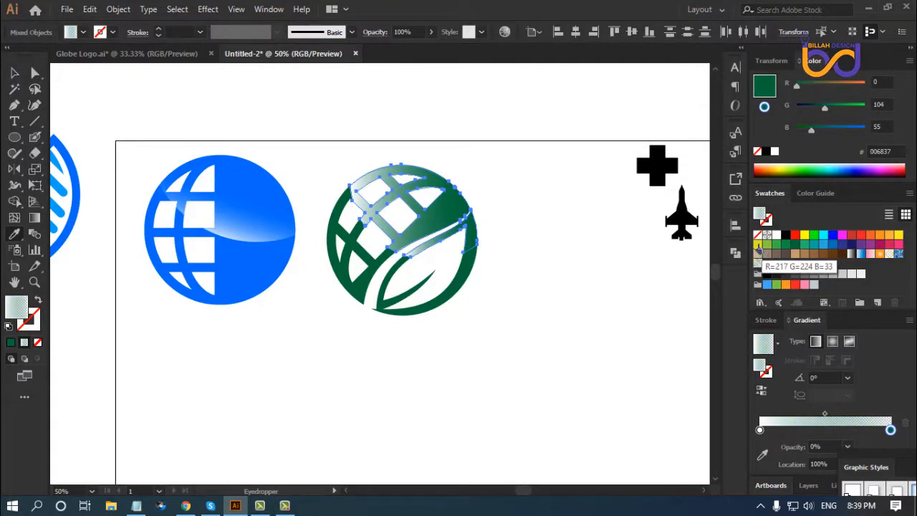
left_click_drag(757, 245, 761, 434)
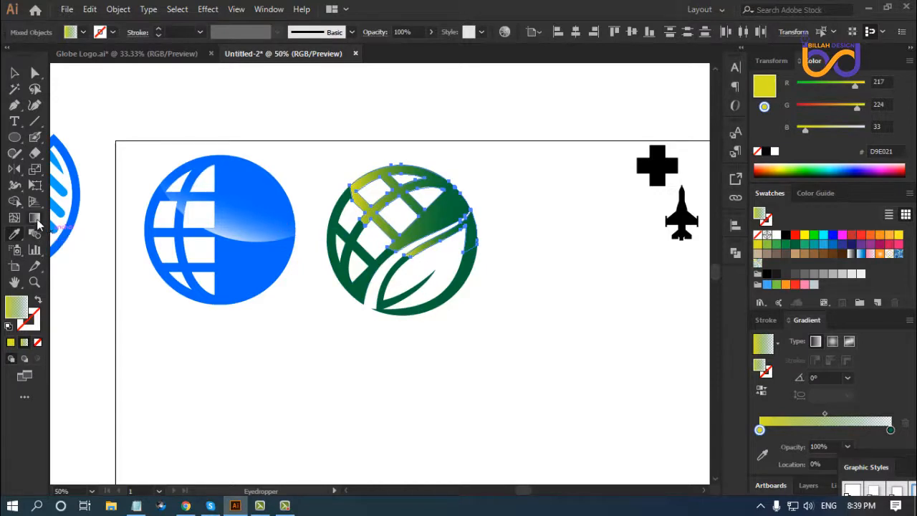
Step: Angle the gradient on the upper pieces about 65° so the yellow-green starts at the leaf's edge, and deselect
left_click(35, 218)
mouse_move(379, 264)
left_mouse_down()
mouse_move(427, 208)
mouse_move(422, 179)
mouse_move(433, 185)
mouse_move(423, 178)
mouse_move(422, 190)
mouse_move(421, 181)
left_mouse_up()
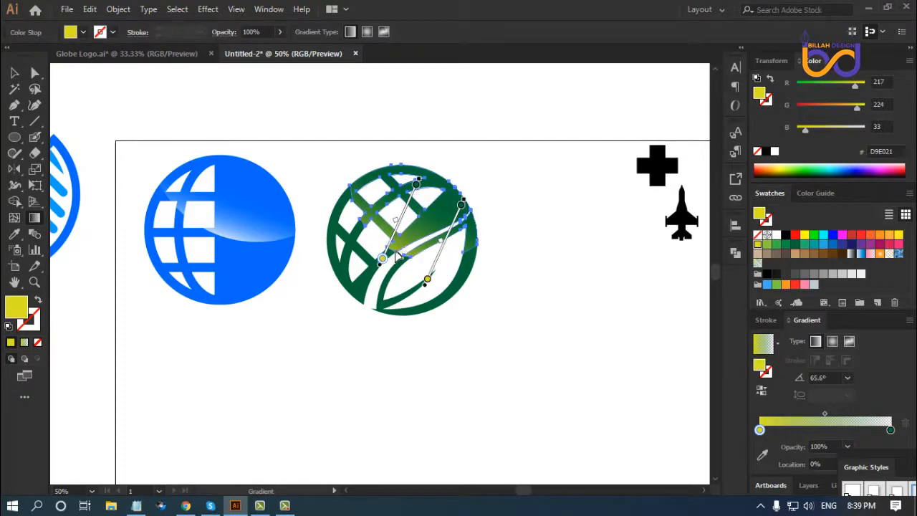
mouse_move(392, 258)
left_mouse_down()
mouse_move(403, 213)
mouse_move(424, 205)
mouse_move(423, 193)
left_mouse_up()
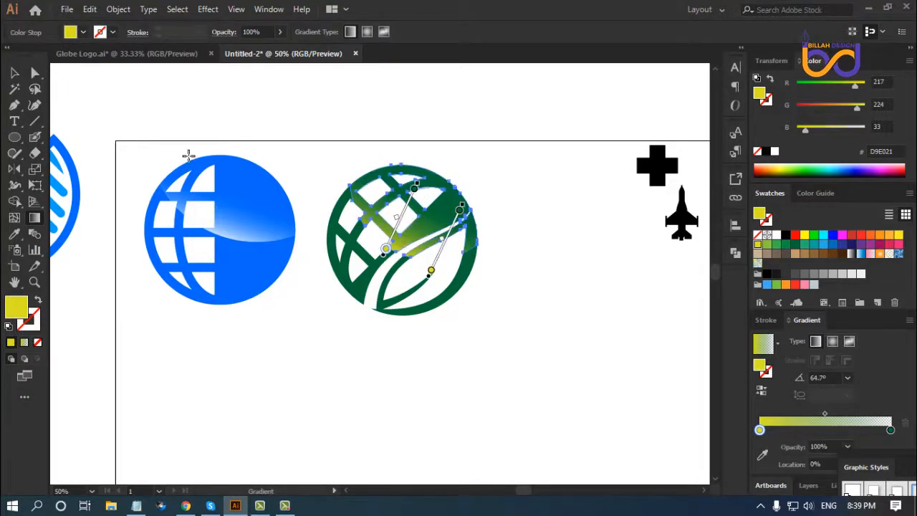
left_click(15, 74)
left_click(558, 337)
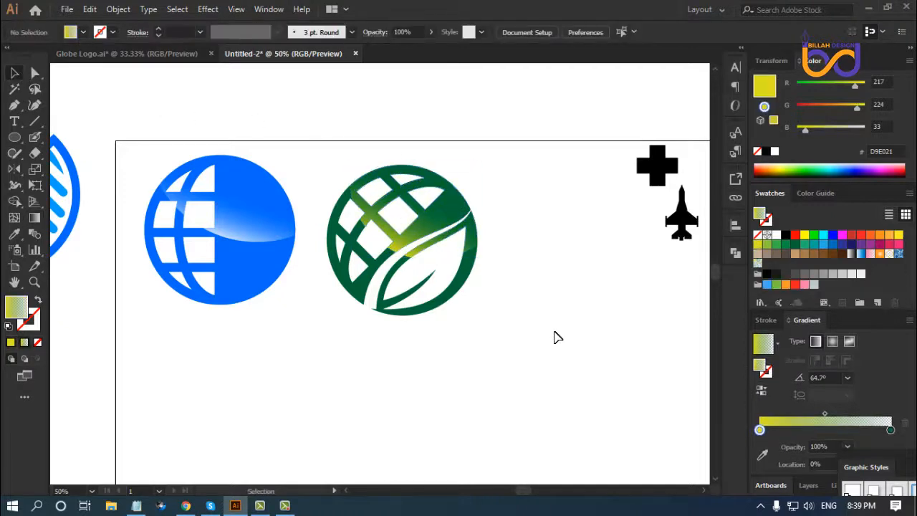
Step: Move the whole leaf globe off the artboard, placing it below the globe on the stand, and deselect it
key("ctrl+minus")
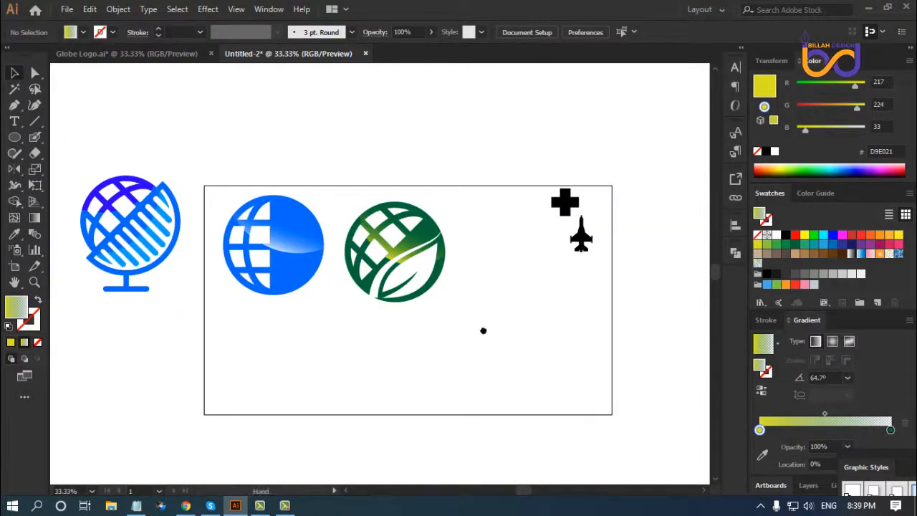
left_click_drag(483, 330, 505, 317)
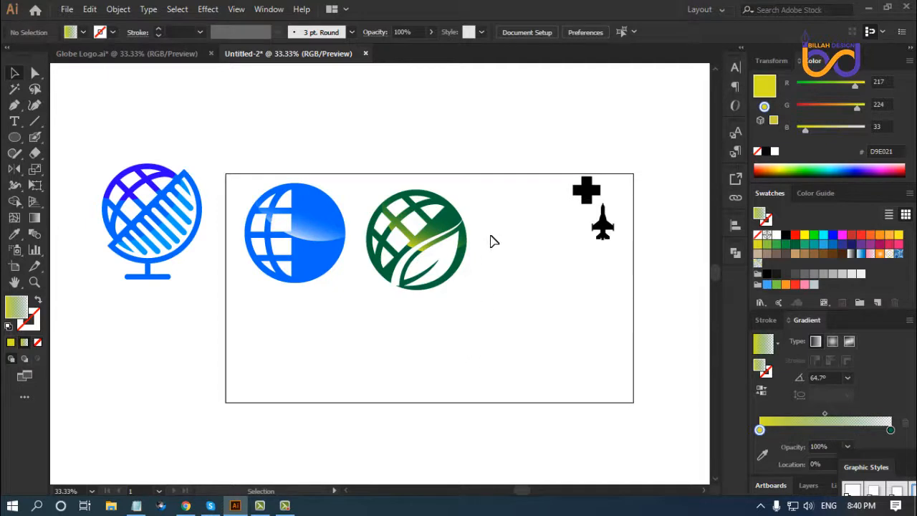
left_click_drag(496, 208, 379, 300)
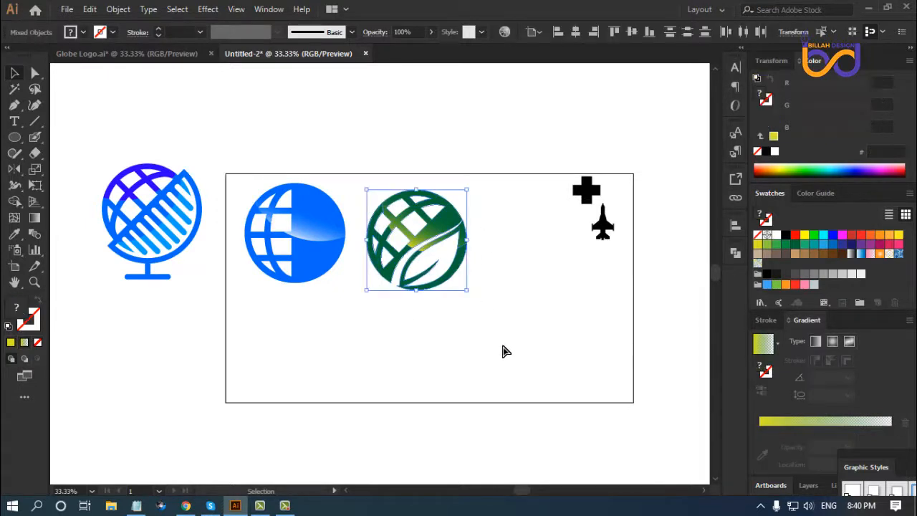
key("a")
key("v")
left_click(480, 280)
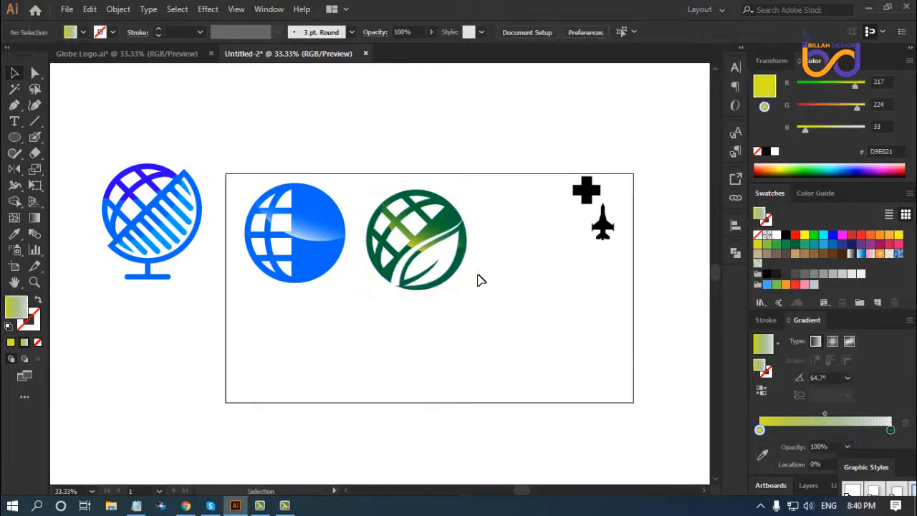
left_click_drag(466, 270, 189, 380)
left_click(349, 334)
Step: Duplicate the glossy blue globe beside the original and move the black cross onto the copy's solid half
left_click_drag(332, 260, 482, 288)
left_click_drag(586, 190, 478, 264)
Step: Bring the cross to the front of the globe copy, fill it with white (FFFFFF) and deselect it
right_click(519, 272)
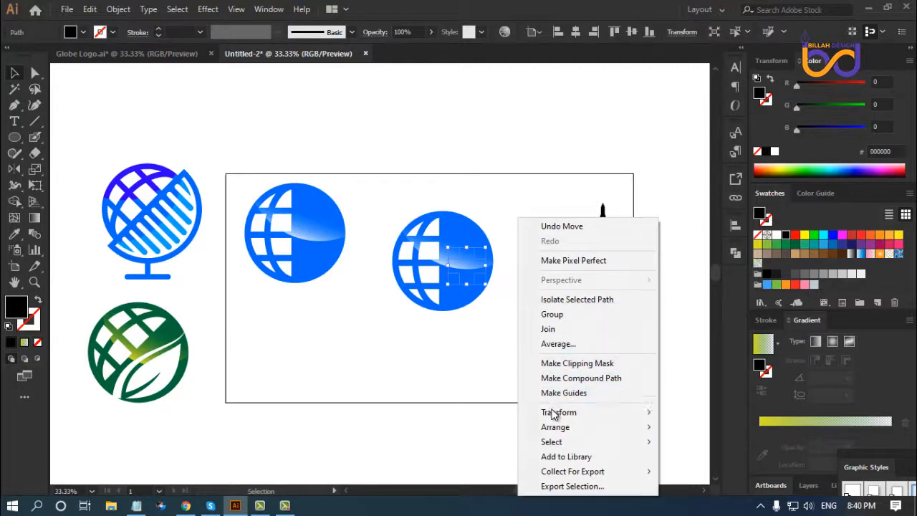
mouse_move(577, 427)
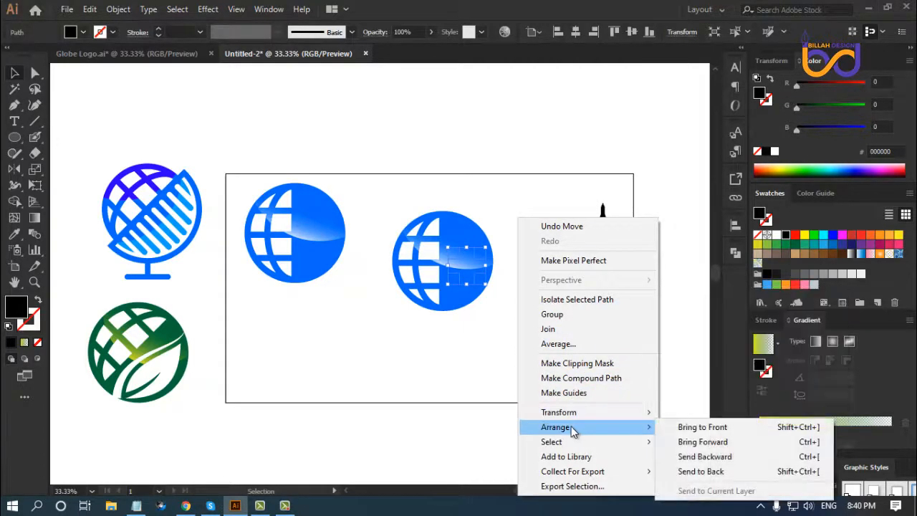
left_click(685, 428)
left_click(499, 302)
left_click(467, 270)
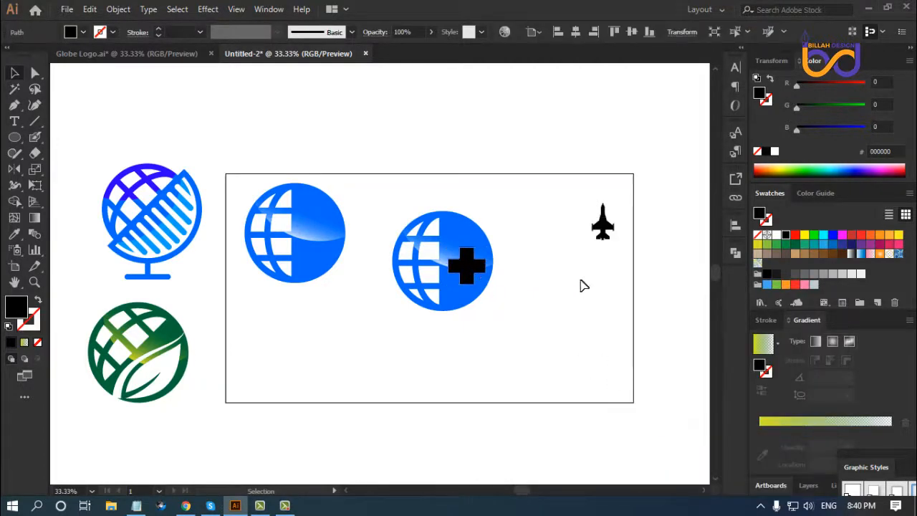
left_click(777, 237)
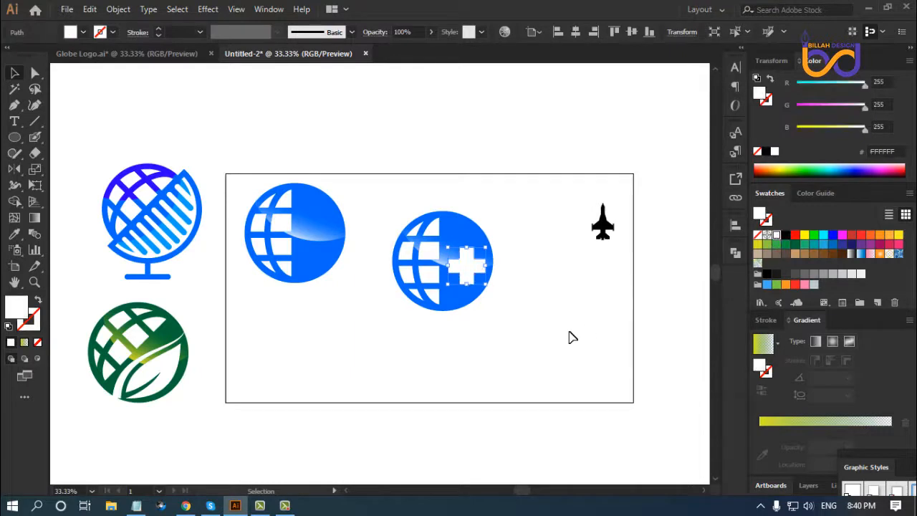
left_click(531, 345)
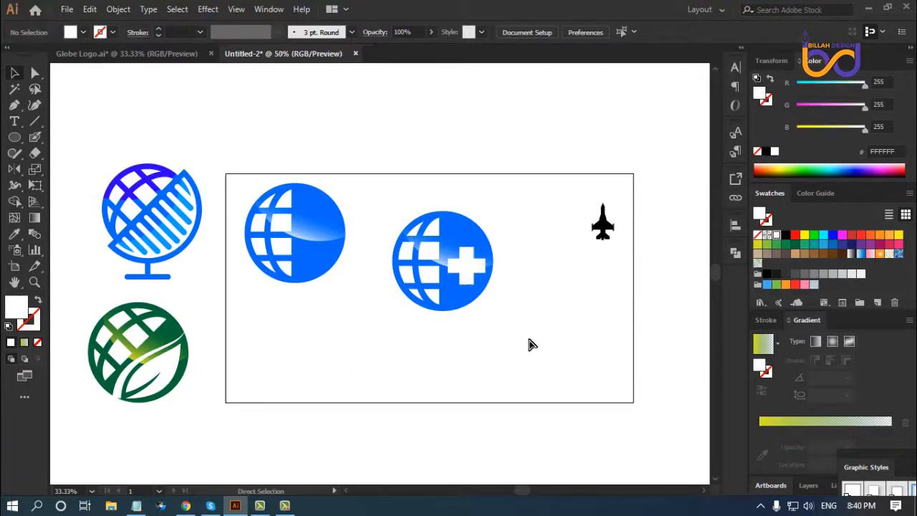
Step: Enlarge the white cross slightly about its centre on the globe copy and deselect it
key("ctrl+plus")
key("ctrl+plus")
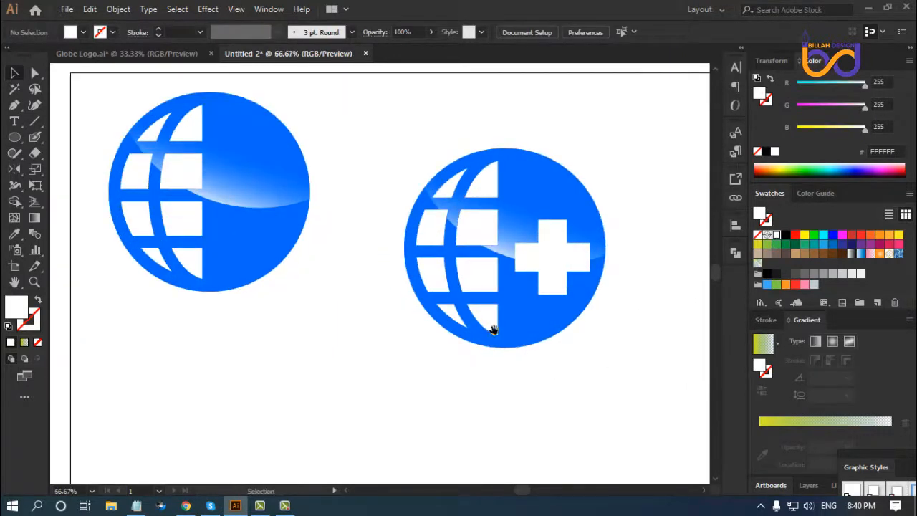
left_click(555, 251)
left_click_drag(555, 219, 553, 212)
left_click(635, 366)
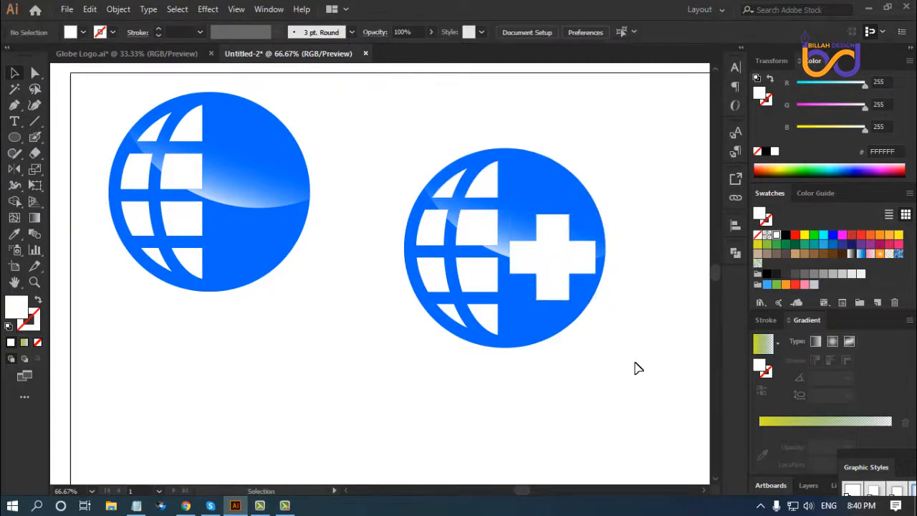
Step: Centre the white cross vertically on the globe copy, using the globe as the key object, and deselect
scroll(583, 358, "right", 3)
left_click(525, 228)
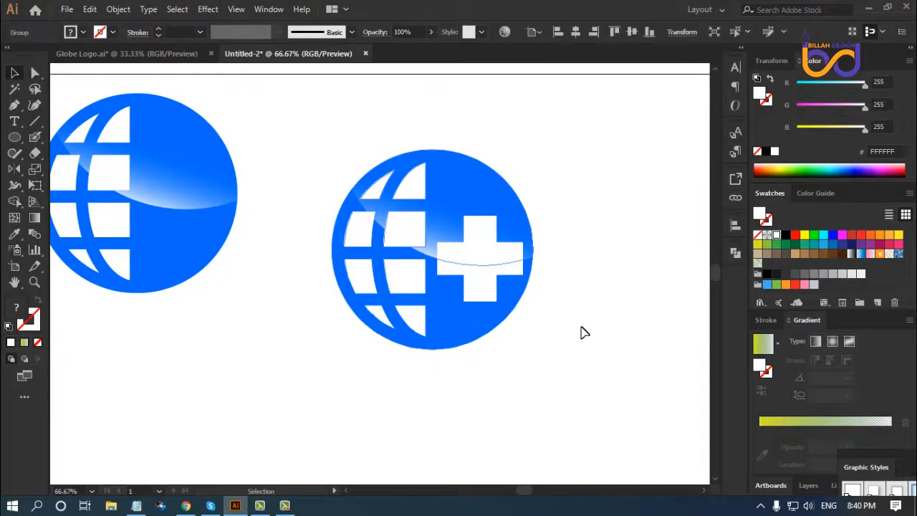
left_click_drag(576, 187, 462, 327)
left_click(497, 291)
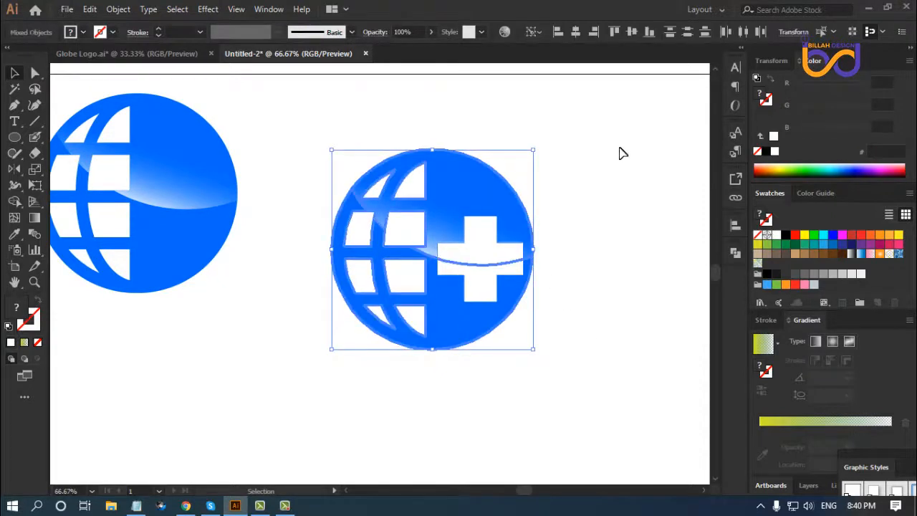
left_click(631, 32)
left_click(625, 308)
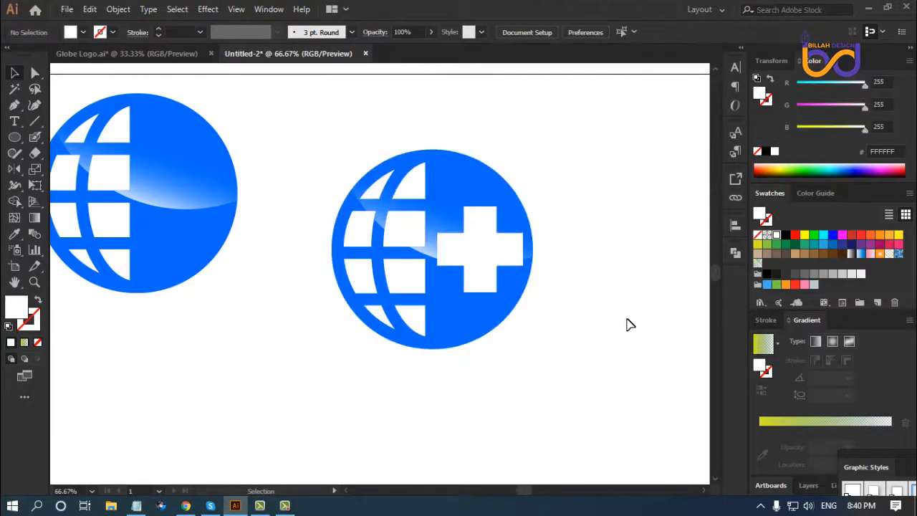
key("ctrl+minus")
key("ctrl+minus")
key("ctrl+minus")
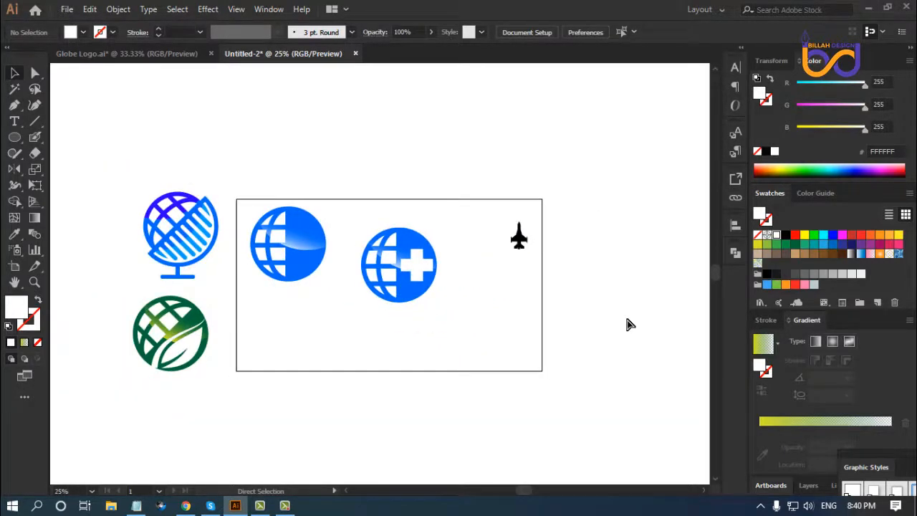
key("ctrl+plus")
key("ctrl+plus")
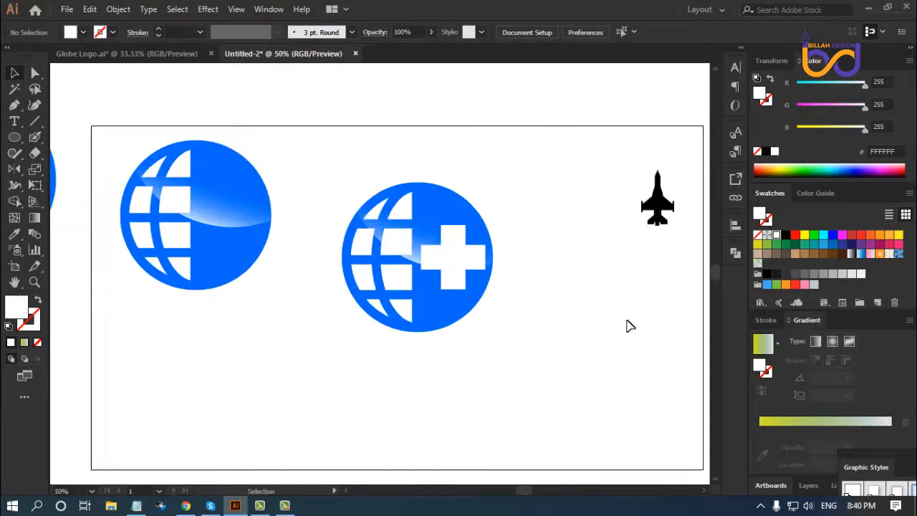
Step: Group the white cross with the glossy globe copy beneath it
left_click_drag(544, 318, 570, 317)
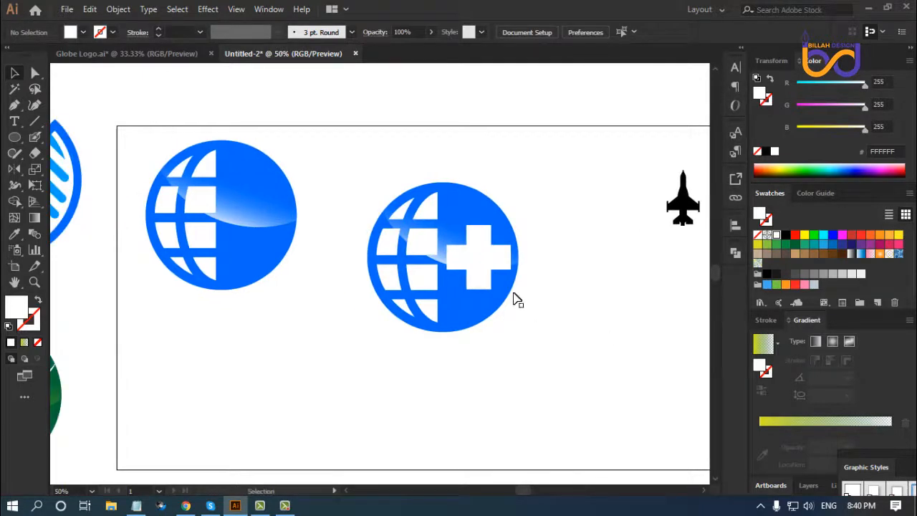
left_click(482, 269)
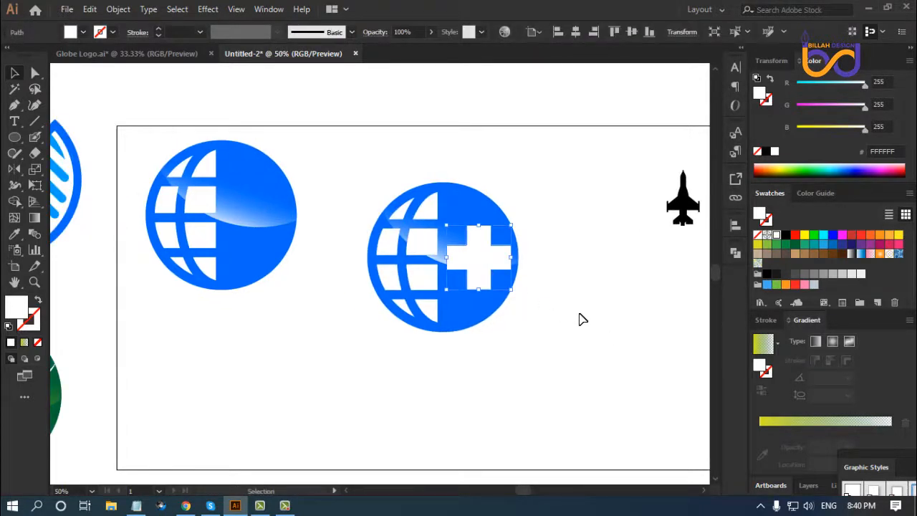
left_click(581, 317)
left_click_drag(560, 181, 423, 348)
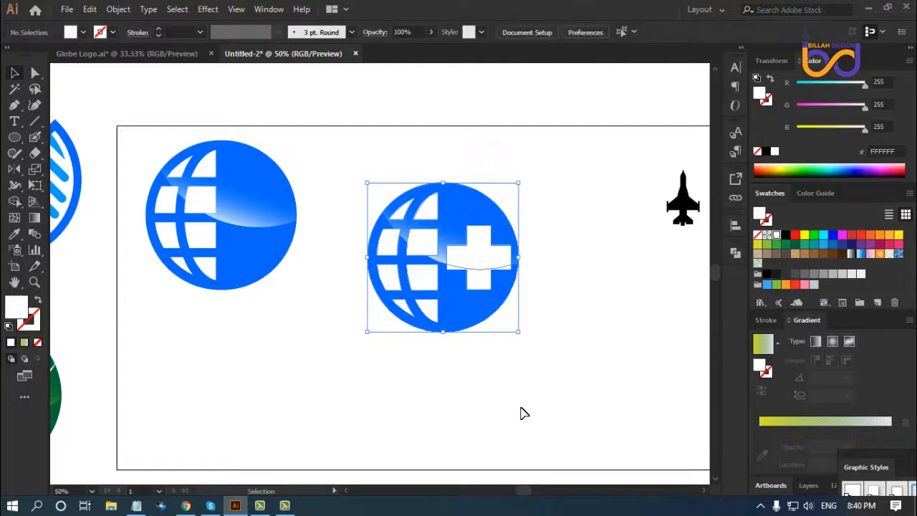
left_click(524, 414)
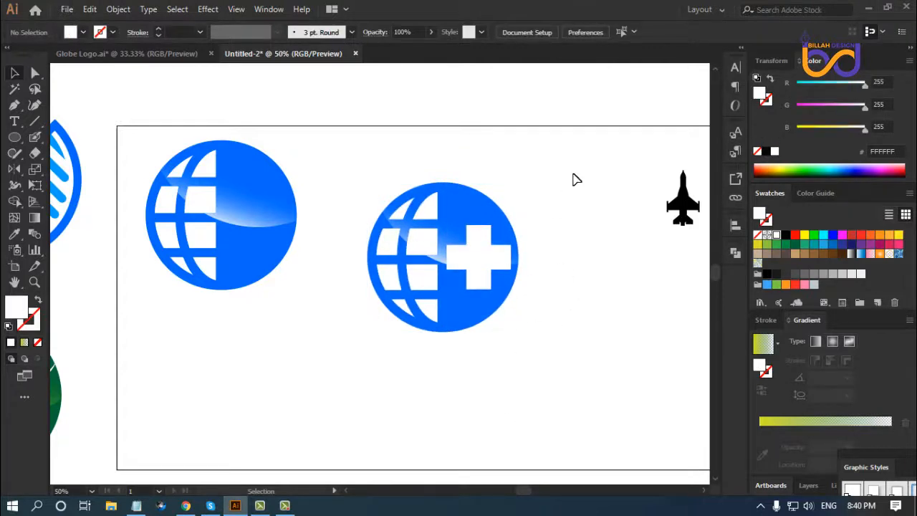
left_click_drag(577, 179, 393, 353)
key("a")
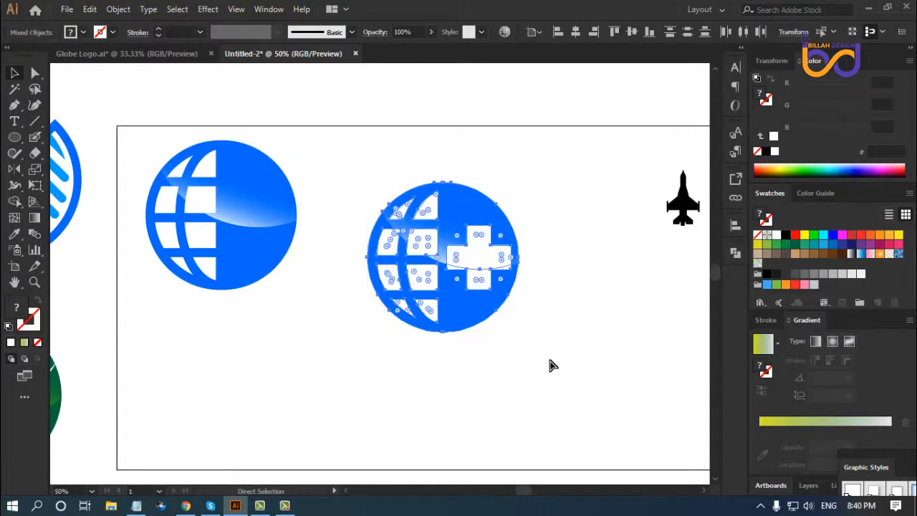
key("v")
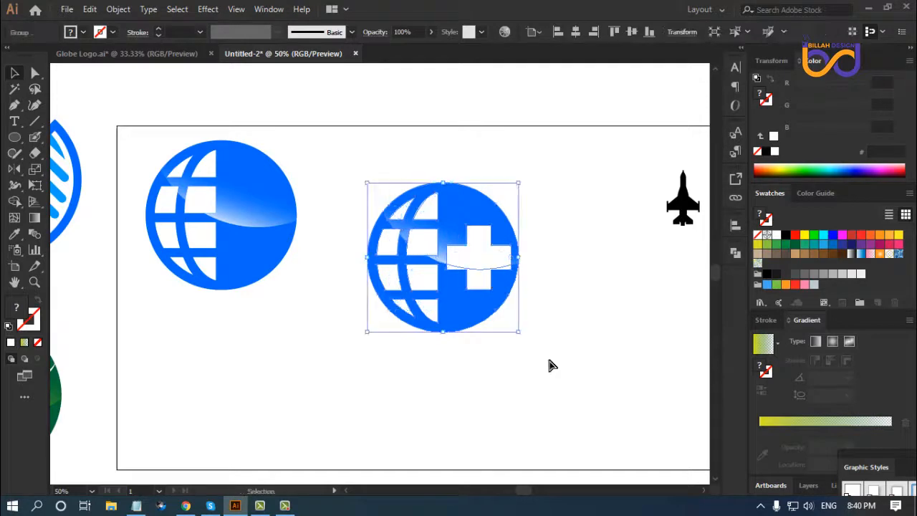
Step: Move the grouped cross globe off the artboard, below the green leaf globe, and deselect it
key("ctrl+minus")
key("ctrl+minus")
left_click_drag(482, 343, 493, 313)
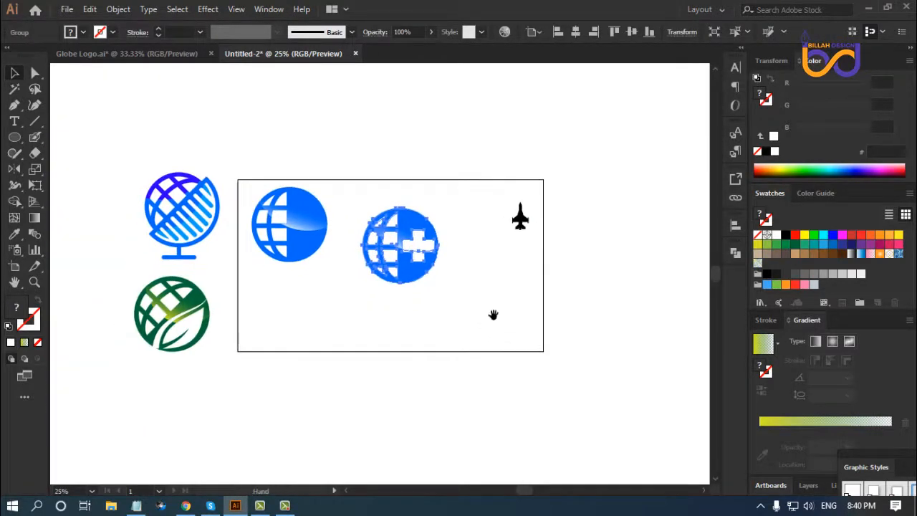
left_click(516, 334)
left_click_drag(429, 251, 194, 410)
left_click(393, 289)
Step: Duplicate the glossy blue globe beside the original, and enlarge the black jet next to the copy
left_click_drag(320, 247, 446, 272)
left_click(505, 253)
left_click_drag(521, 219, 505, 228)
left_click(570, 325)
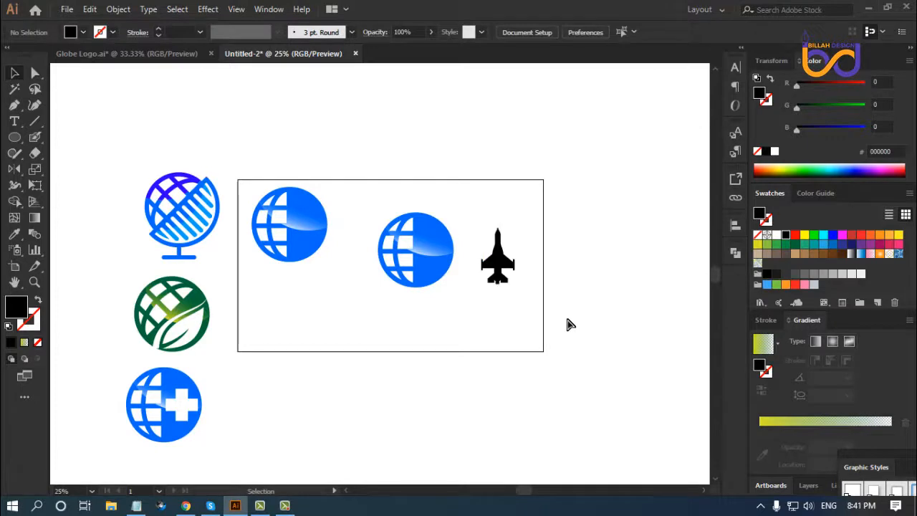
Step: Move the black jet onto the solid half of the new globe copy
key("ctrl+plus")
key("ctrl+plus")
left_click_drag(607, 343, 547, 360)
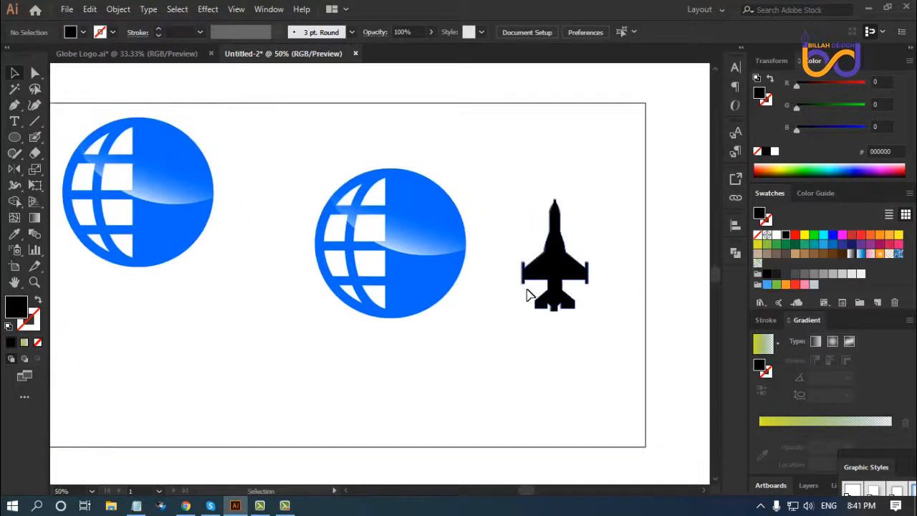
left_click_drag(531, 280, 427, 269)
Step: Bring the jet to the front of the globe copy, fill it with white (FFFFFF) and deselect it
right_click(502, 226)
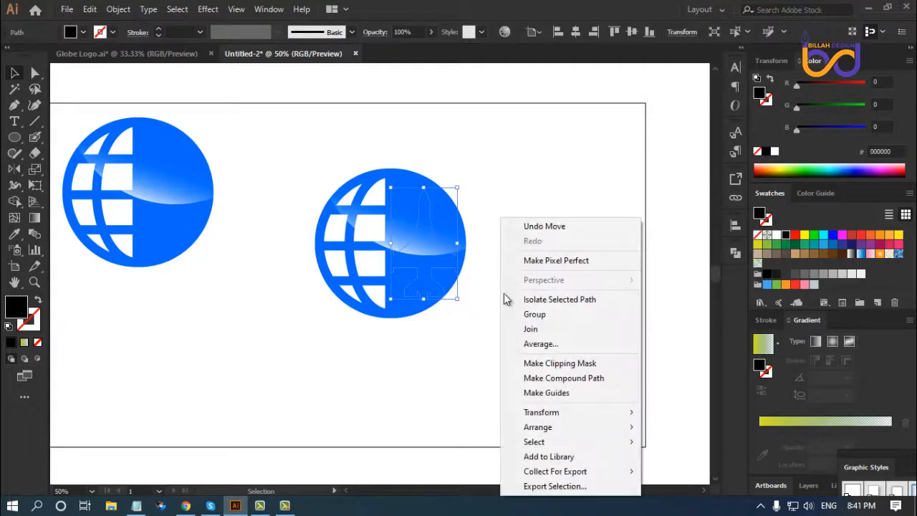
mouse_move(536, 432)
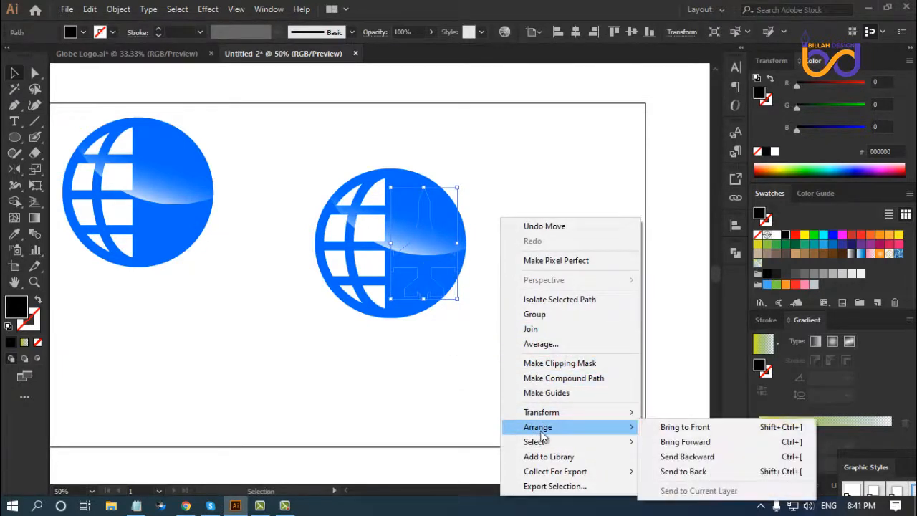
left_click(670, 427)
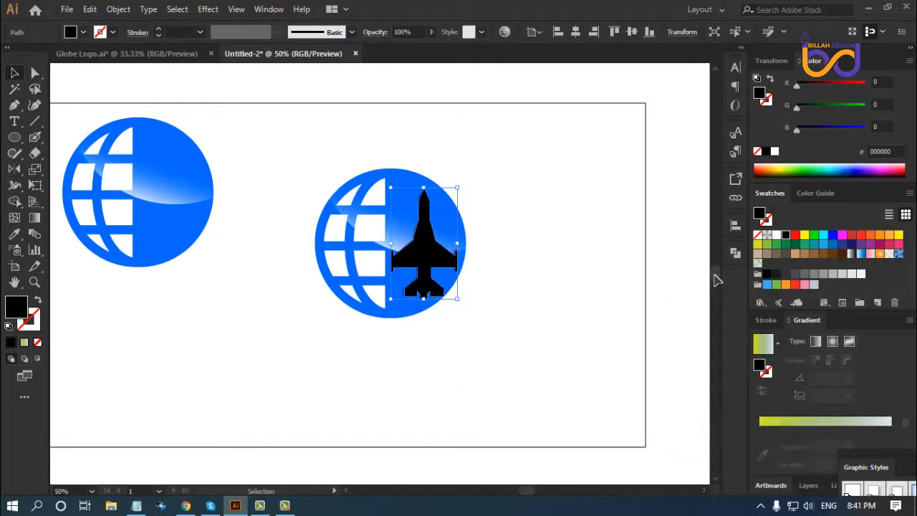
left_click(775, 235)
left_click(551, 276)
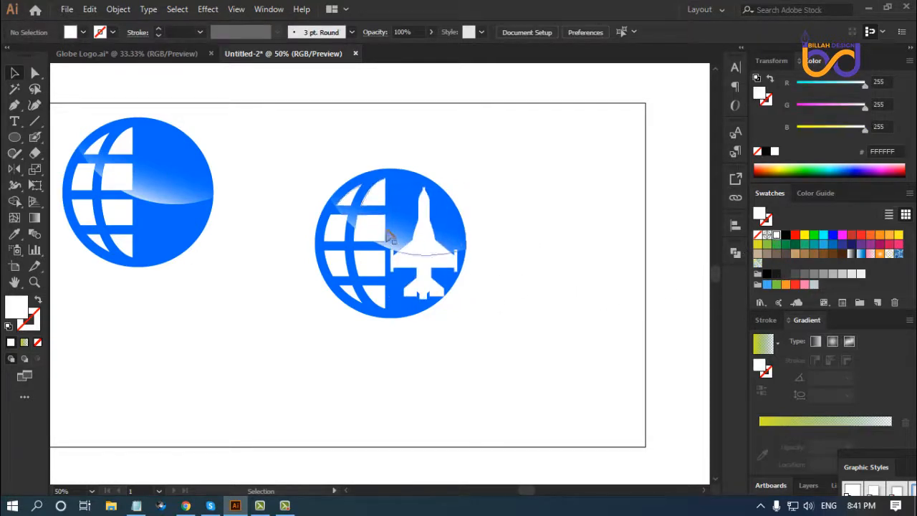
Step: Try enlarging the white jet slightly about its centre, and return it to its former size
left_click(433, 249)
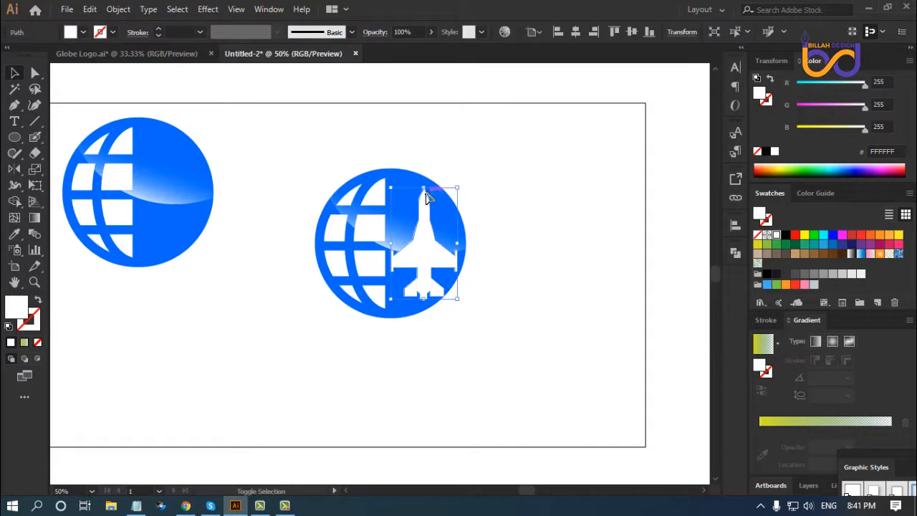
left_click_drag(425, 189, 425, 185)
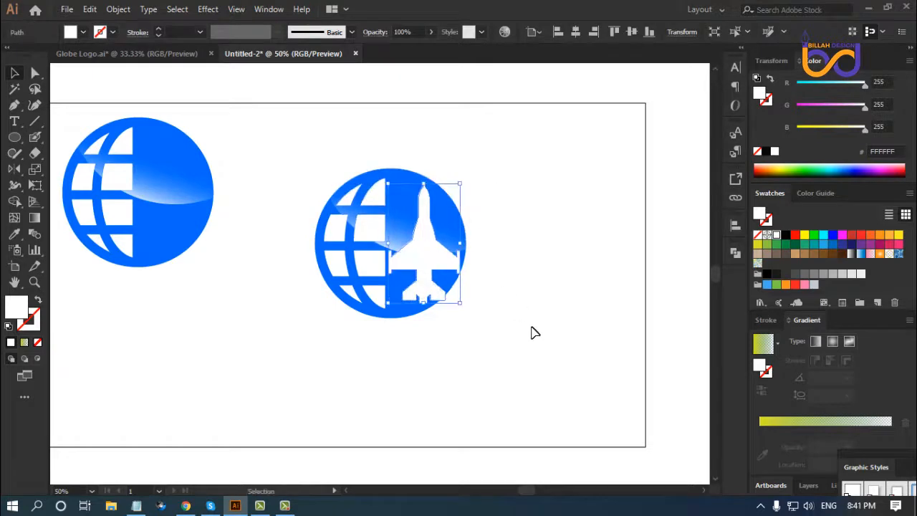
left_click(532, 332)
left_click(434, 258)
left_click_drag(435, 299, 442, 319)
Step: Centre the white jet vertically on the globe copy, using the globe as the key object, and deselect
left_click_drag(510, 192, 397, 321)
left_click(631, 32)
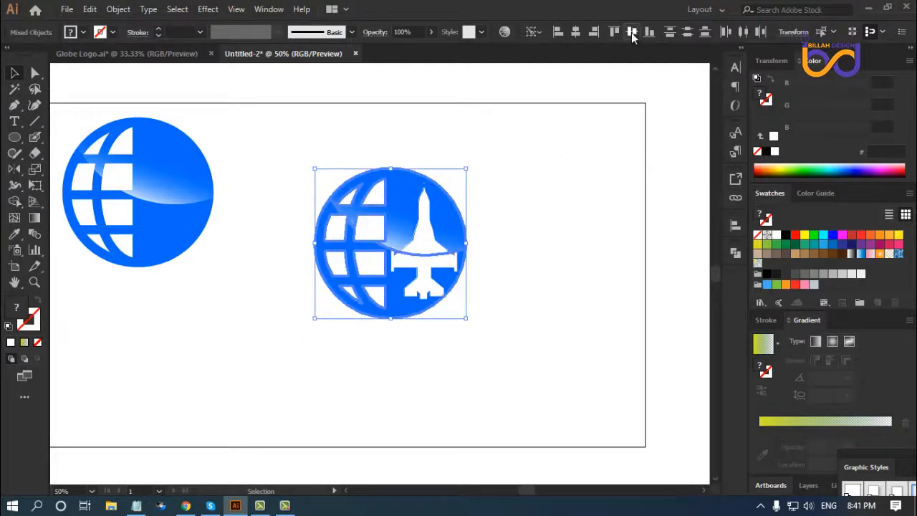
left_click(561, 350)
Step: Group the white jet with its globe copy and deselect the group
key("ctrl+minus")
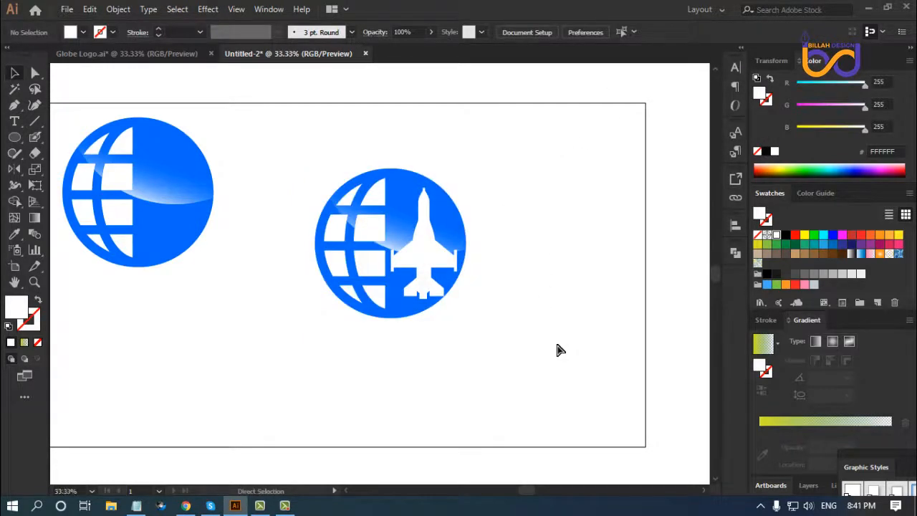
key("ctrl+minus")
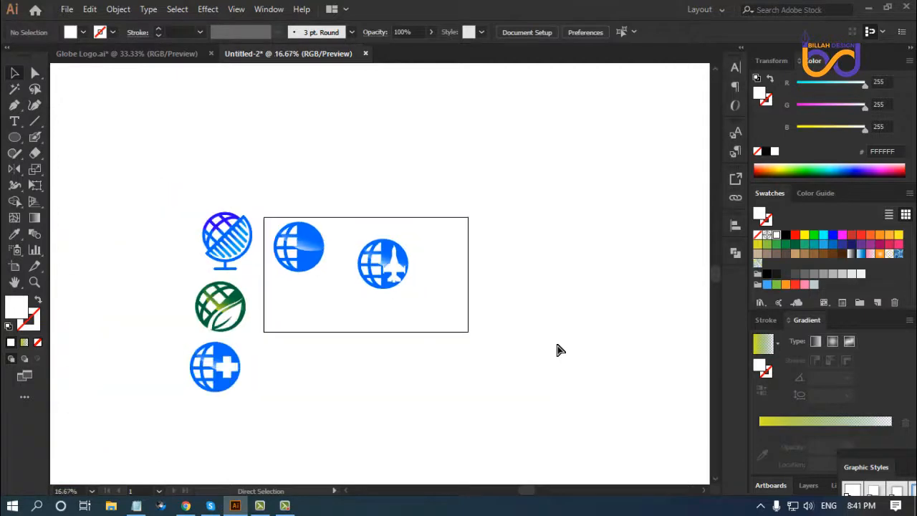
key("ctrl+plus")
left_click_drag(520, 328, 550, 325)
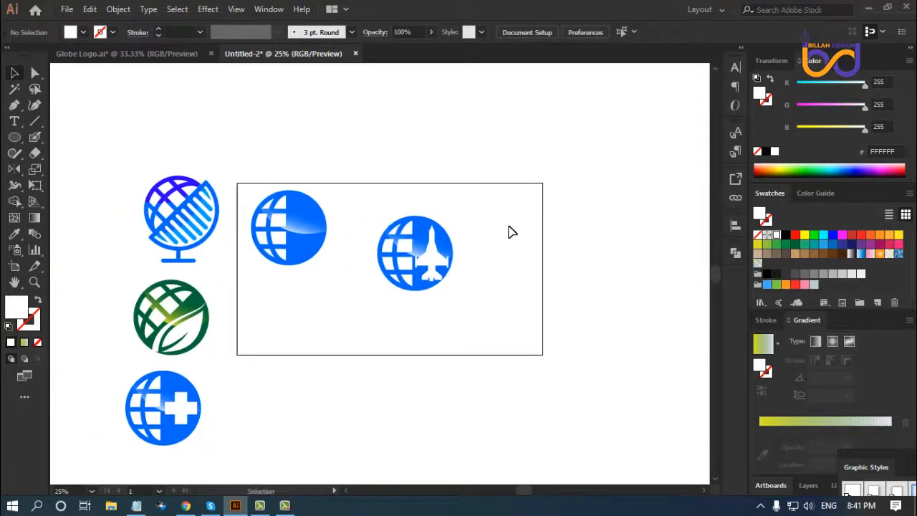
left_click_drag(511, 207, 360, 341)
key("a")
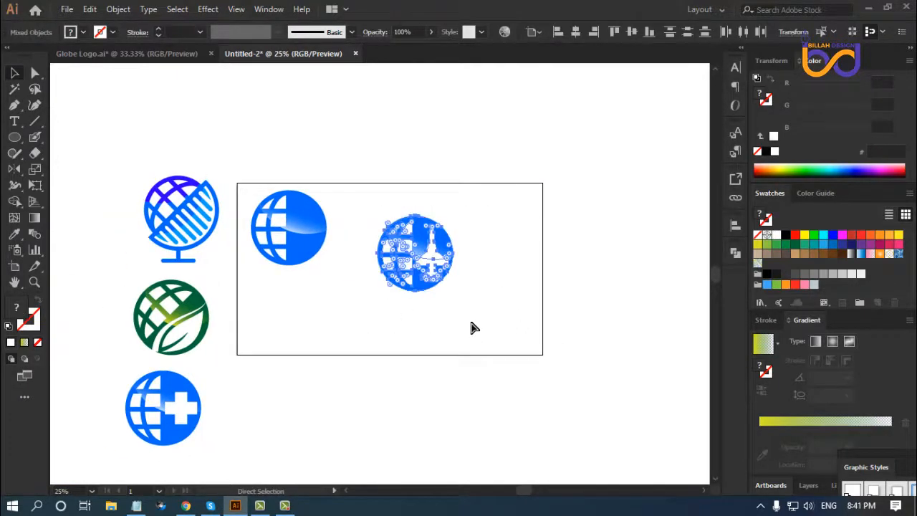
key("ctrl+g")
left_click(499, 335)
Step: Move the grouped jet globe level with the plain glossy globe on the artboard and deselect it
left_click_drag(434, 329, 460, 329)
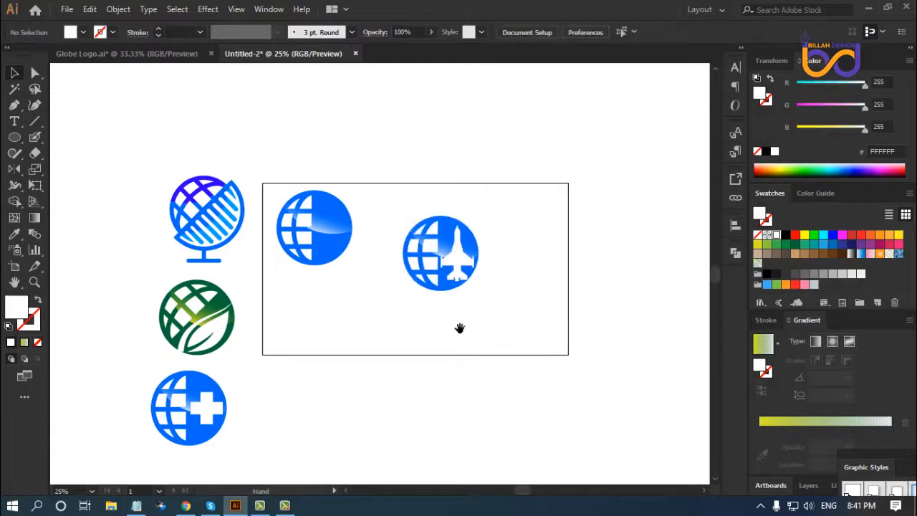
left_click_drag(452, 252, 425, 227)
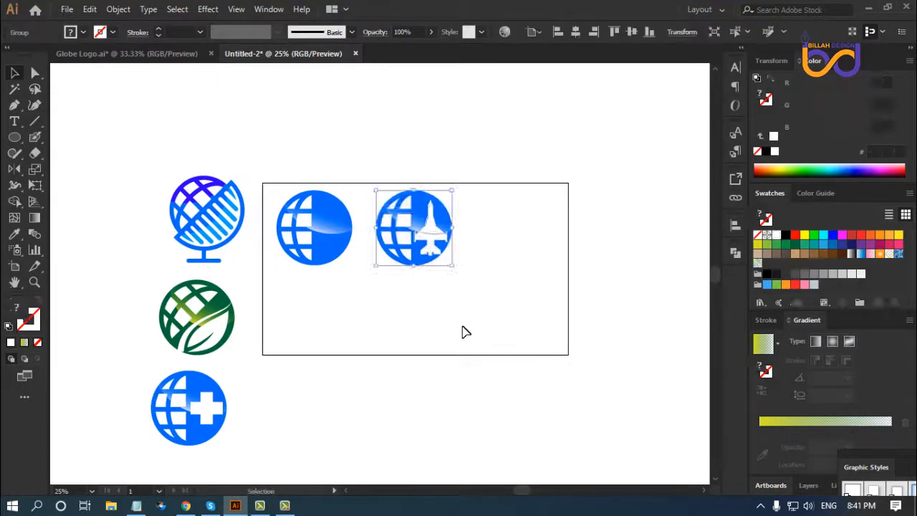
left_click(465, 332)
Step: Move the green leaf globe beside the jet globe and the cross globe below the plain glossy globe on the artboard
left_click_drag(213, 321, 523, 232)
left_click(508, 342)
left_click_drag(214, 405, 378, 307)
left_click(492, 338)
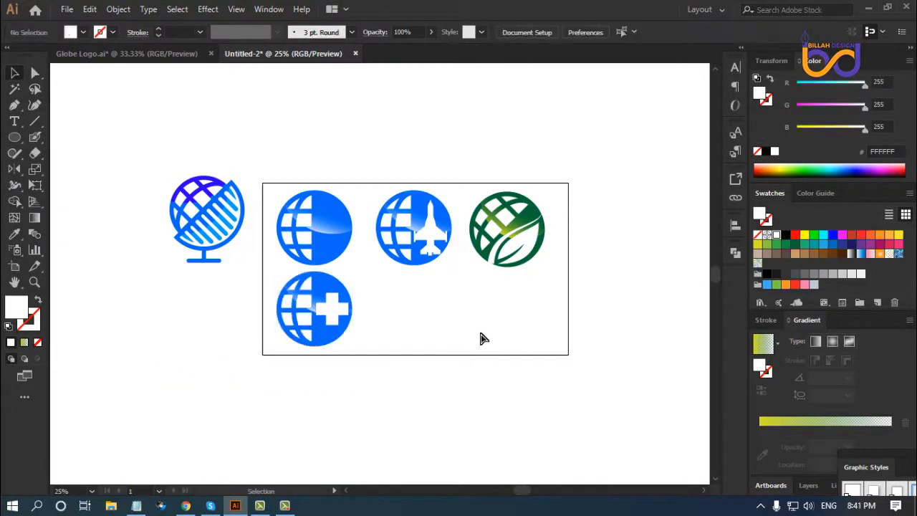
Step: Delete the striped globe-on-stand logo lying outside the artboard
key("ctrl+equal")
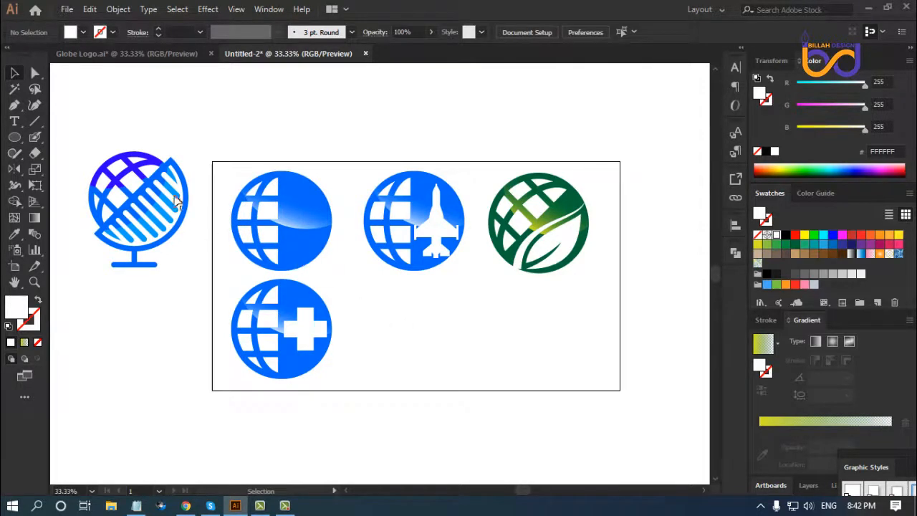
mouse_move(185, 102)
left_mouse_down()
mouse_move(147, 135)
mouse_move(115, 296)
left_mouse_up()
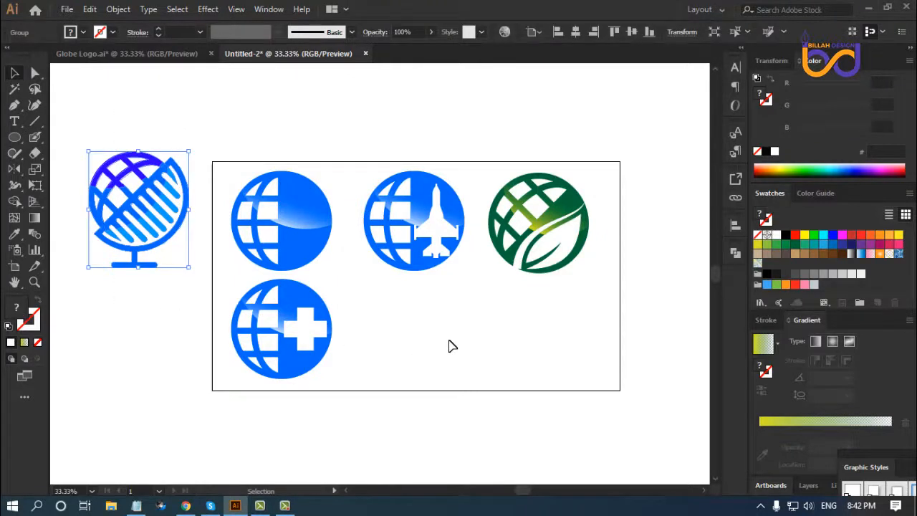
key("Delete")
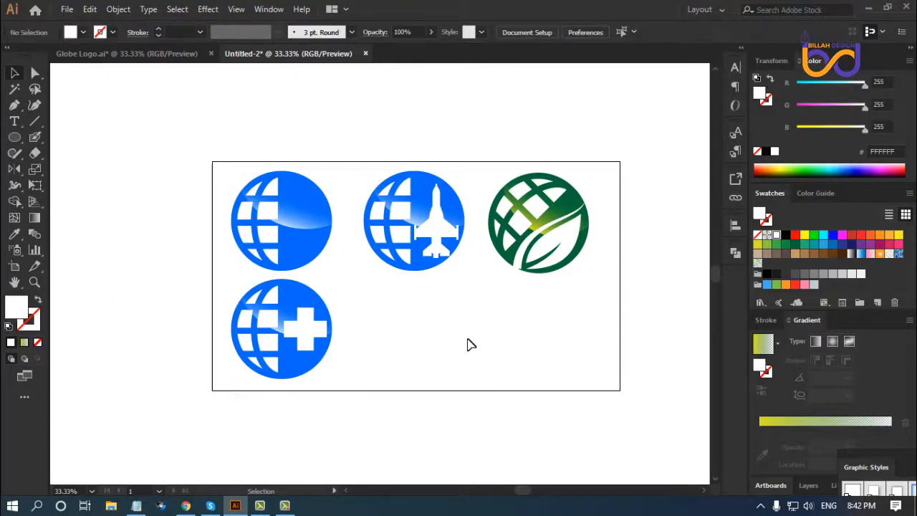